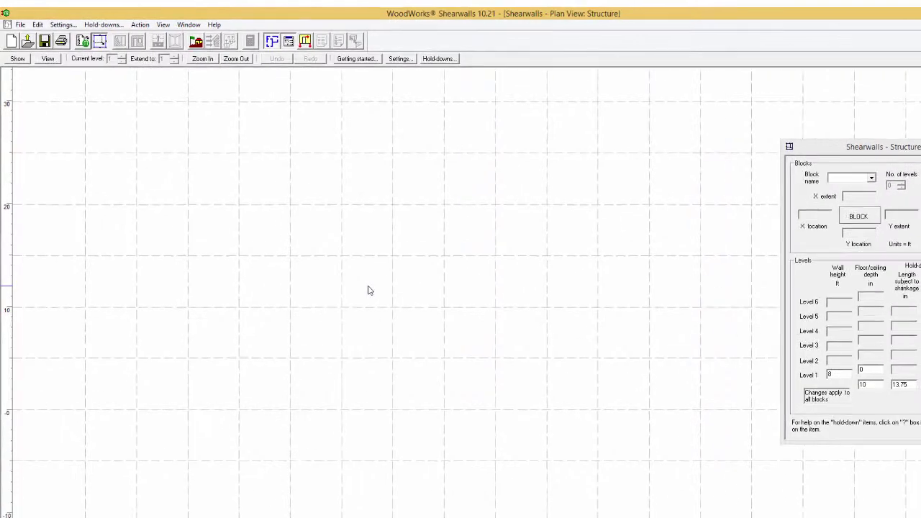
# Step: In the design settings, switch the wind load procedure to ASCE 7-10 Envelope (Low-rise), then reopen the procedure choices
pyautogui.click(79, 23)
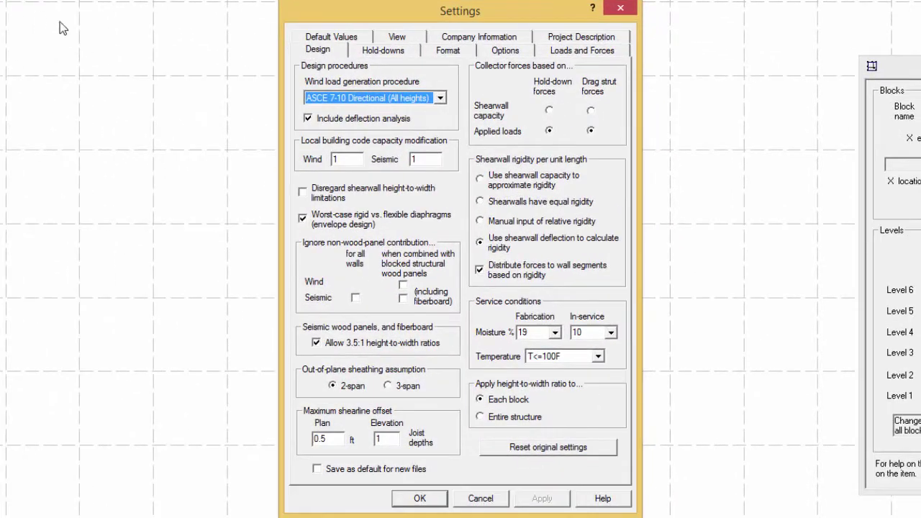
pyautogui.click(440, 99)
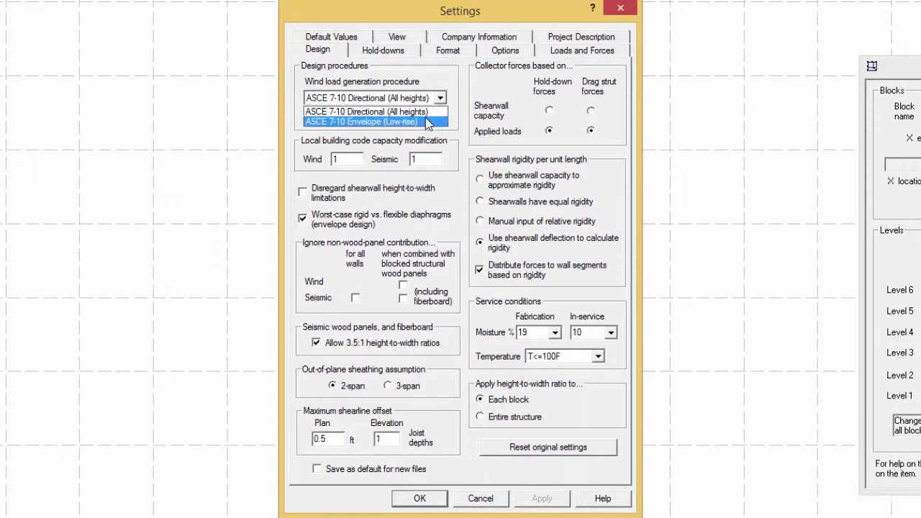
pyautogui.click(428, 123)
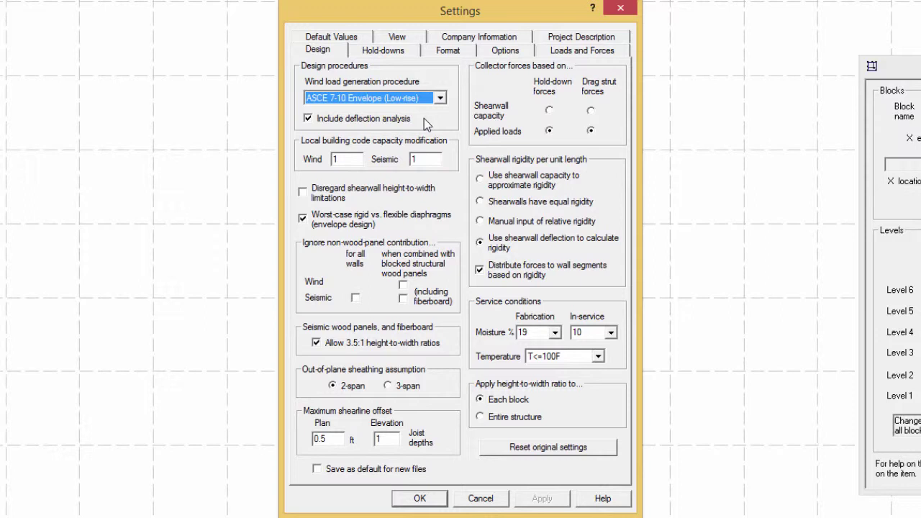
pyautogui.click(440, 98)
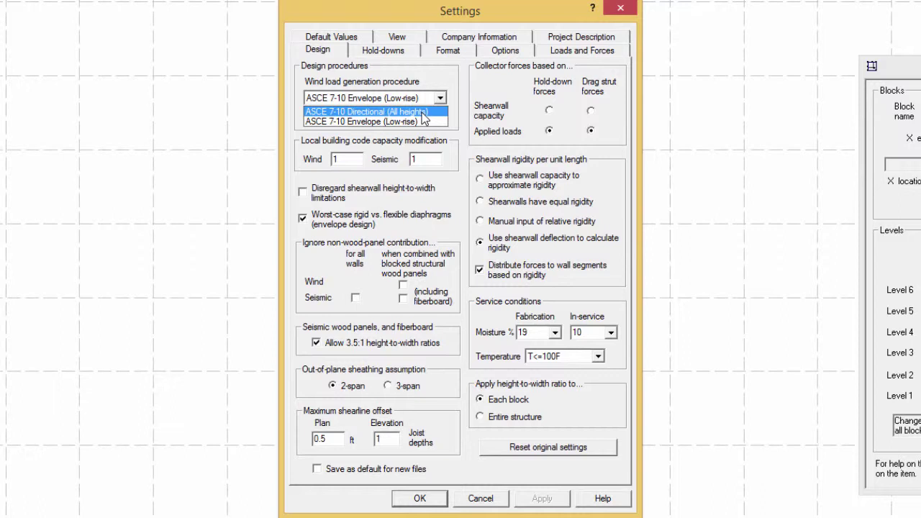
pyautogui.click(424, 112)
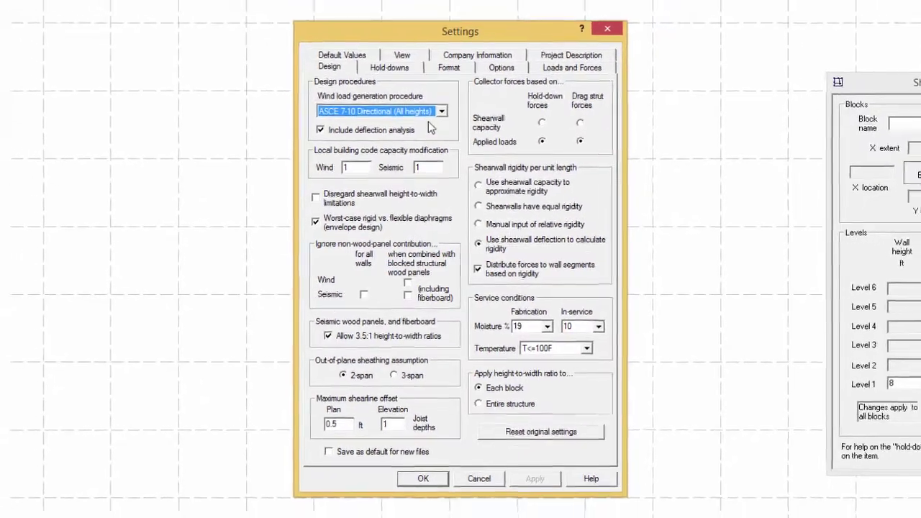
# Step: Accept the settings, draw a rectangular building block, and view its shearwall and roof block plans
pyautogui.click(581, 70)
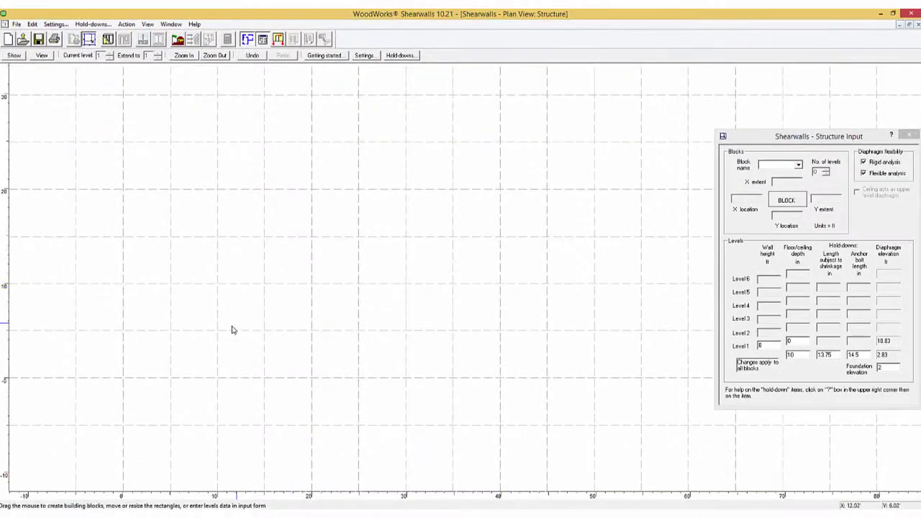
pyautogui.moveTo(191, 344); pyautogui.dragTo(609, 133)
pyautogui.click(150, 41)
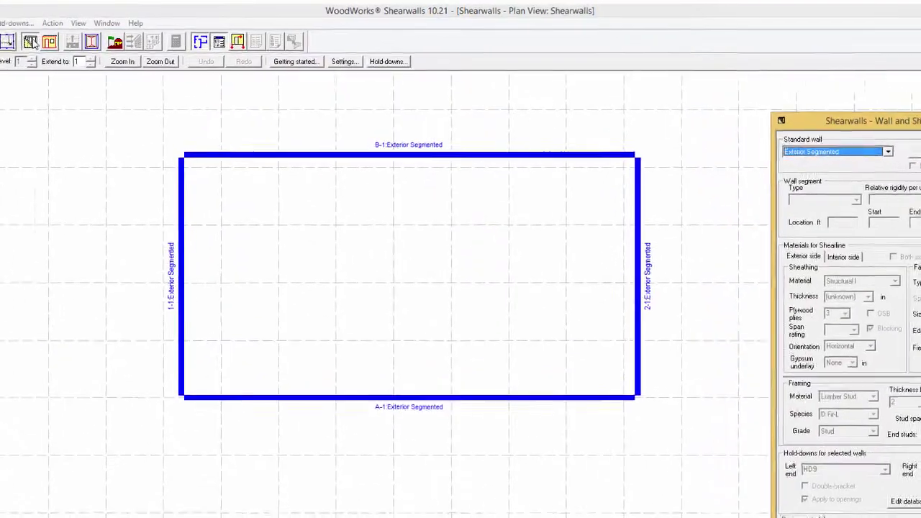
pyautogui.click(40, 46)
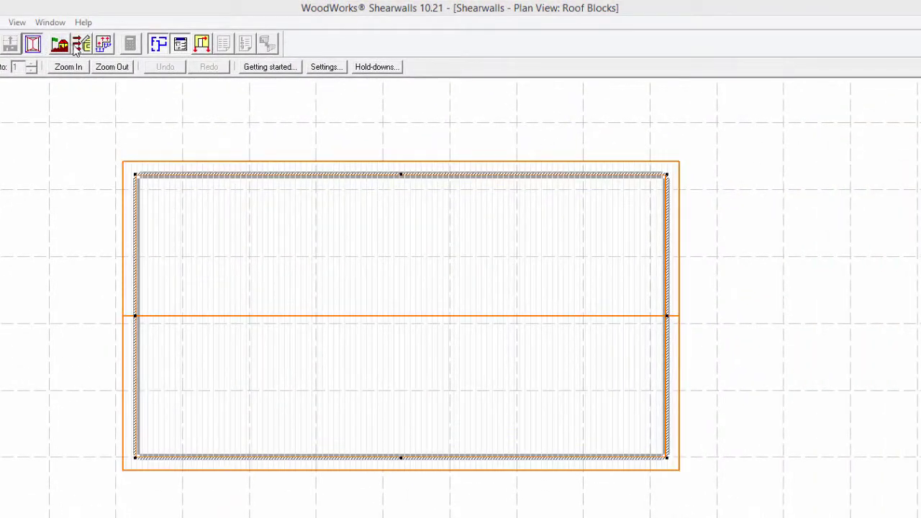
# Step: Generate wind and seismic loads on level 1 and run the shearwall design
pyautogui.click(77, 48)
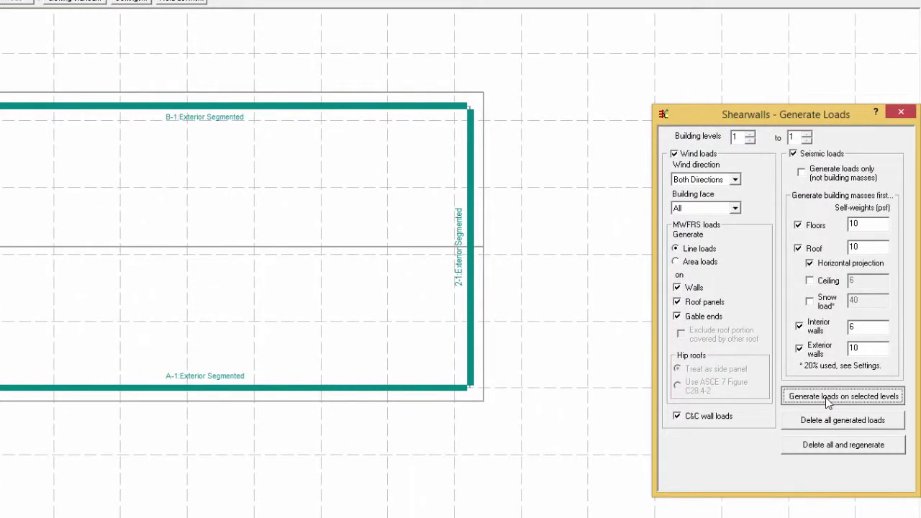
pyautogui.click(827, 397)
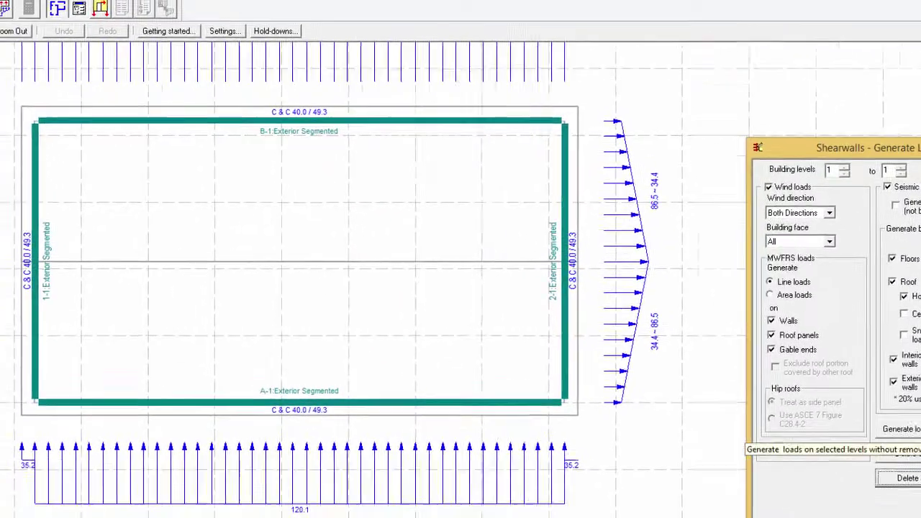
pyautogui.click(62, 27)
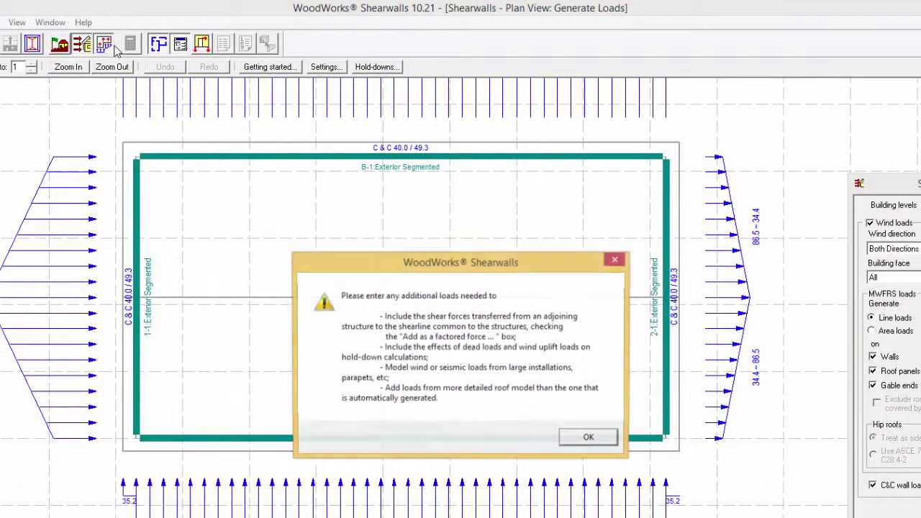
pyautogui.press('Return')
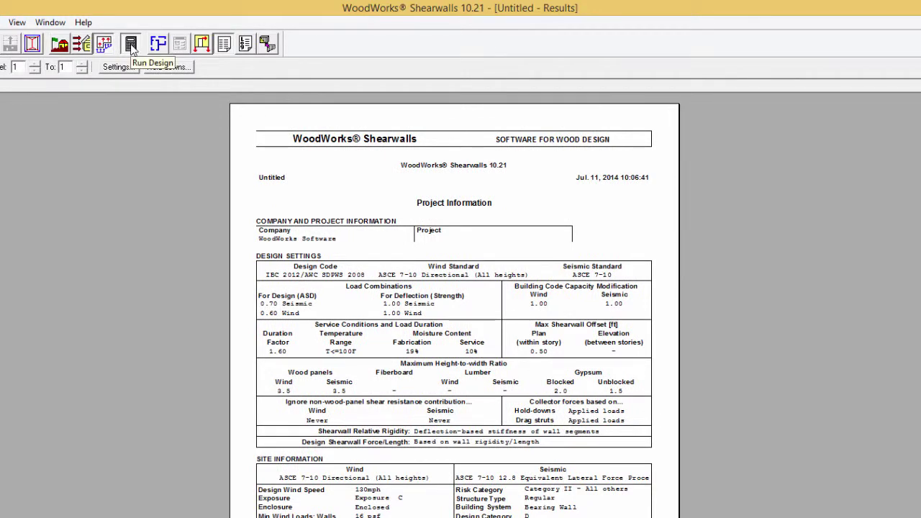
# Step: Jump to the Wind Design flexible-diaphragm Shear Results table in the report
pyautogui.click(48, 70)
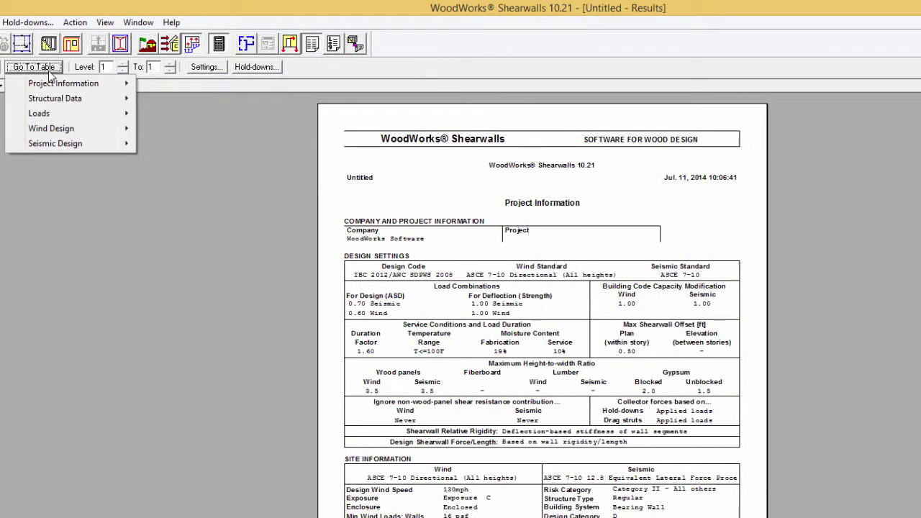
pyautogui.moveTo(52, 130)
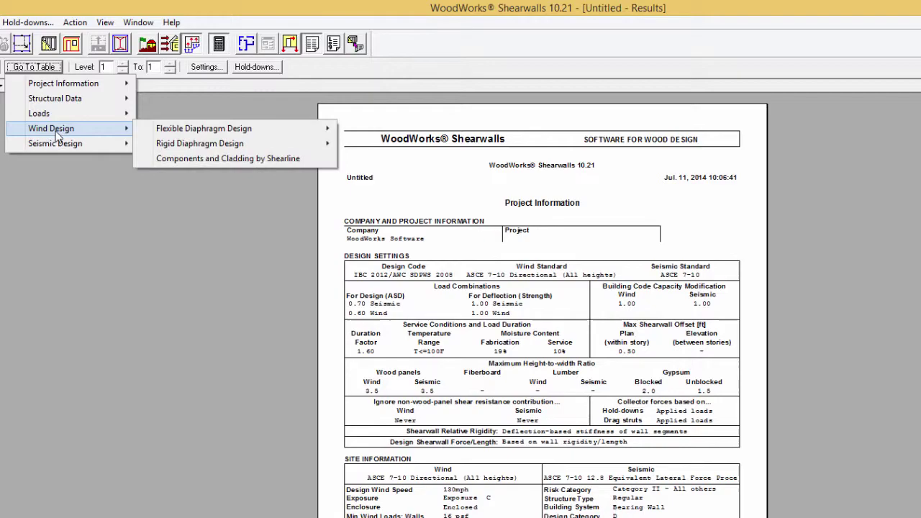
pyautogui.moveTo(175, 129)
pyautogui.click(356, 130)
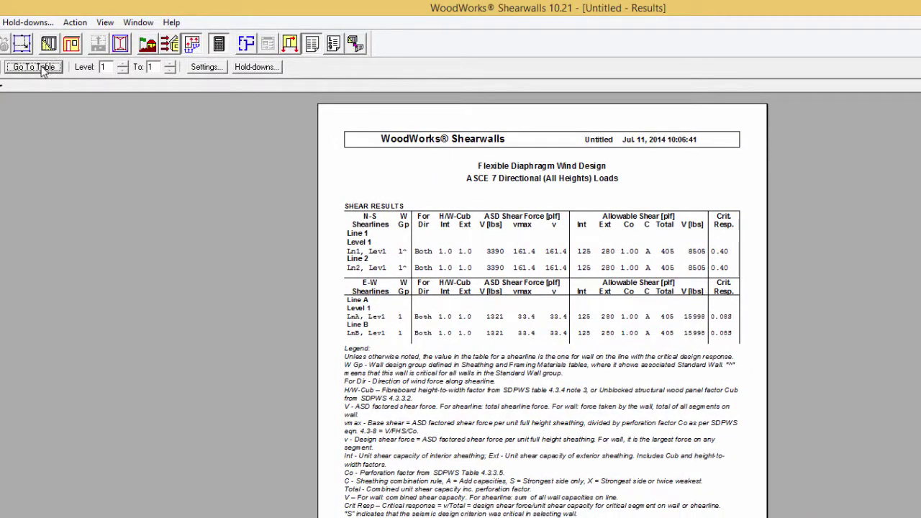
# Step: Jump to the Wind Design flexible-diaphragm Deflection table
pyautogui.click(40, 67)
pyautogui.moveTo(97, 130)
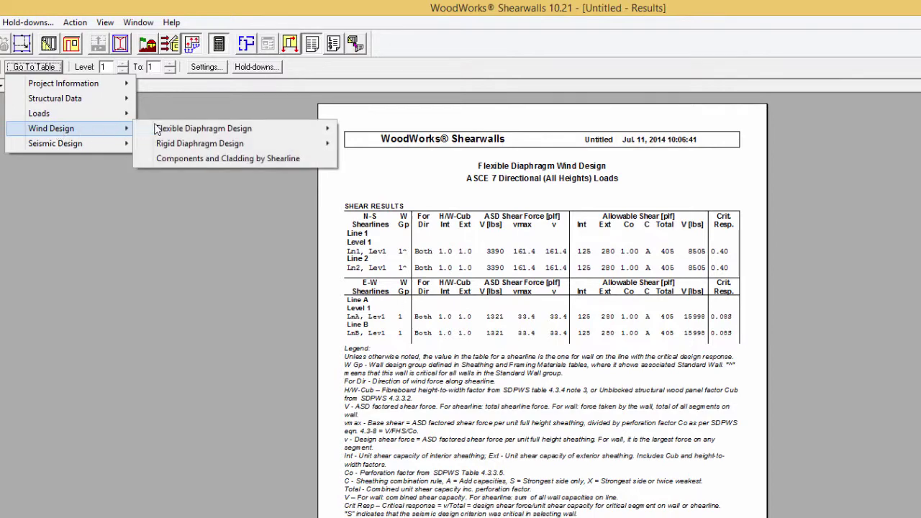
pyautogui.moveTo(172, 128)
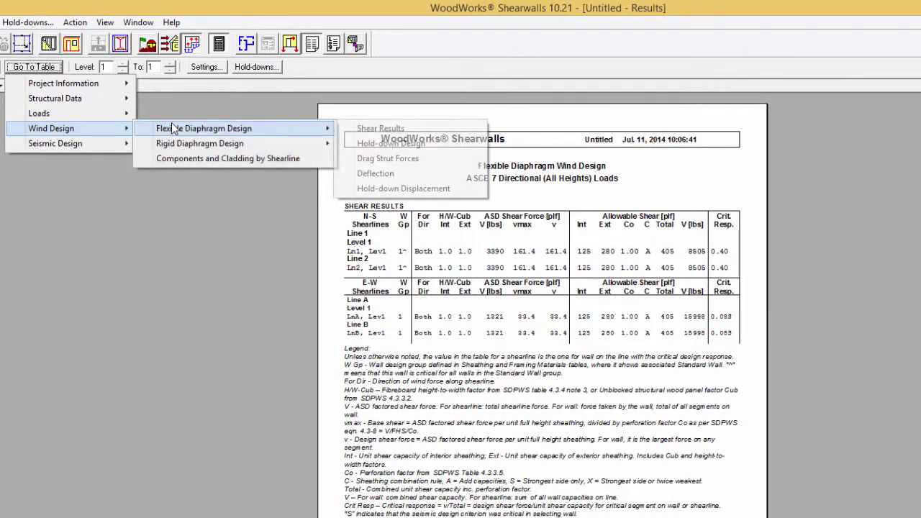
pyautogui.click(388, 173)
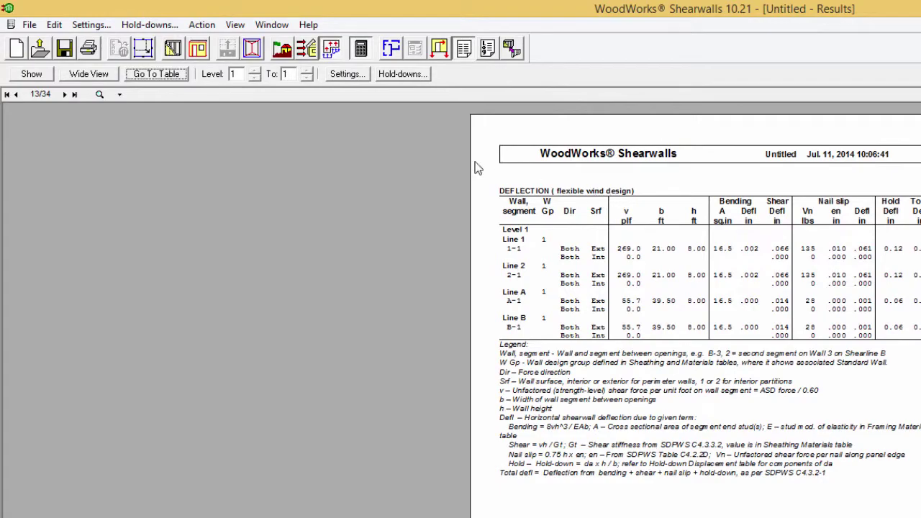
# Step: Reopen the Settings dialog over the deflection report
pyautogui.click(99, 28)
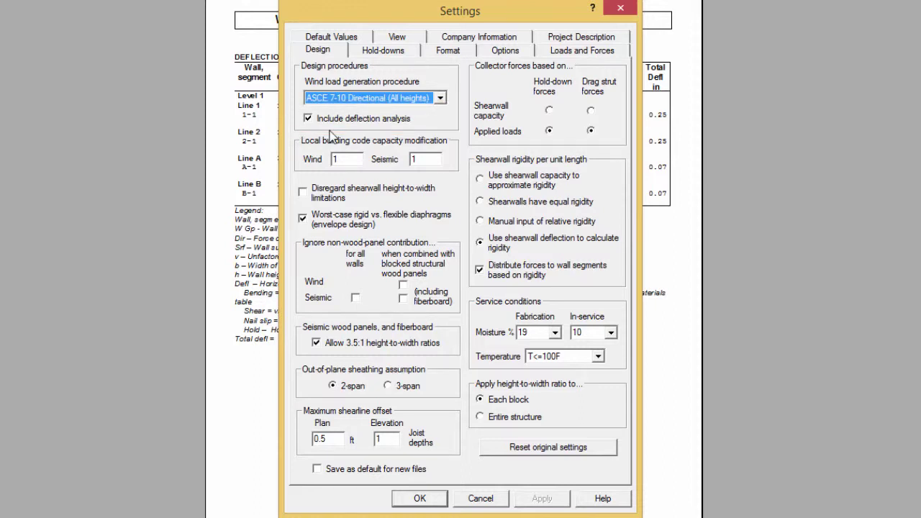
pyautogui.click(382, 50)
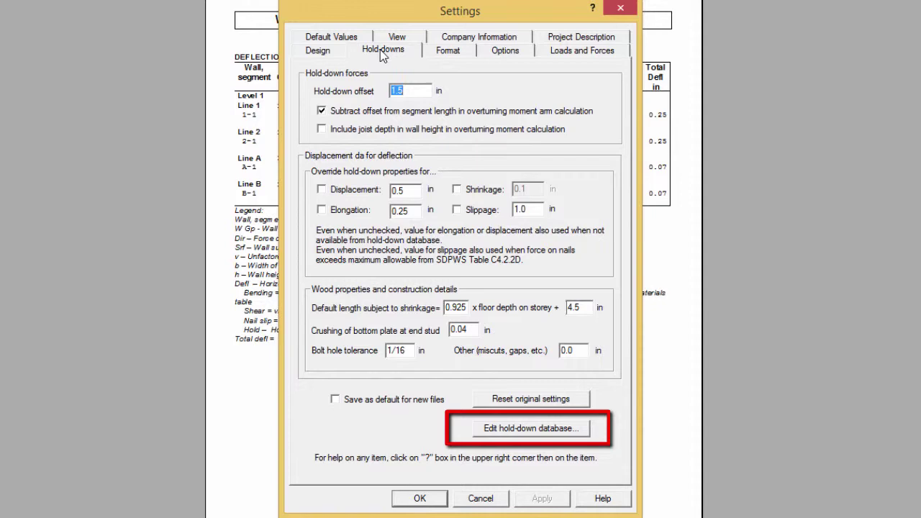
pyautogui.click(544, 431)
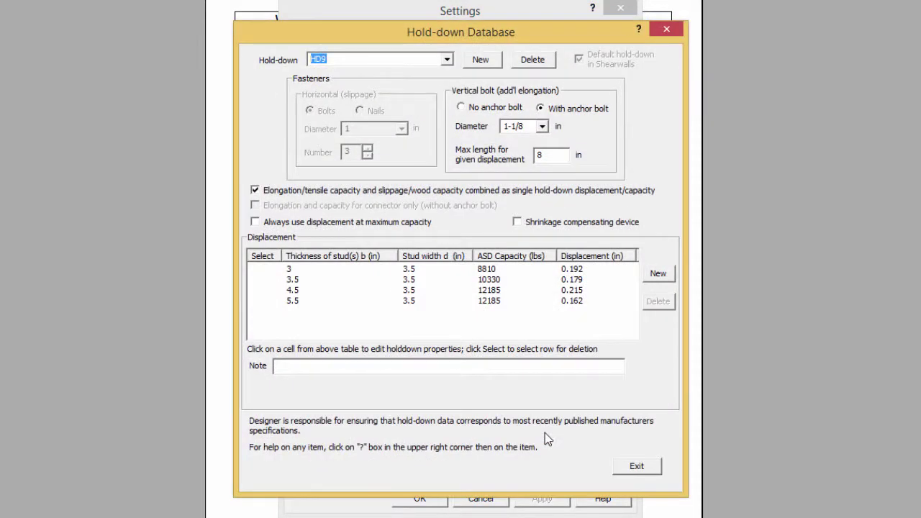
pyautogui.click(668, 30)
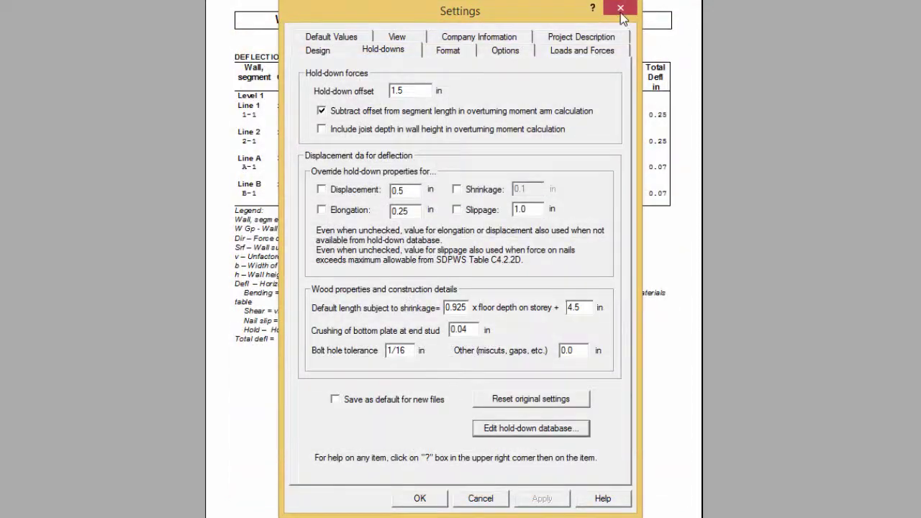
pyautogui.click(621, 8)
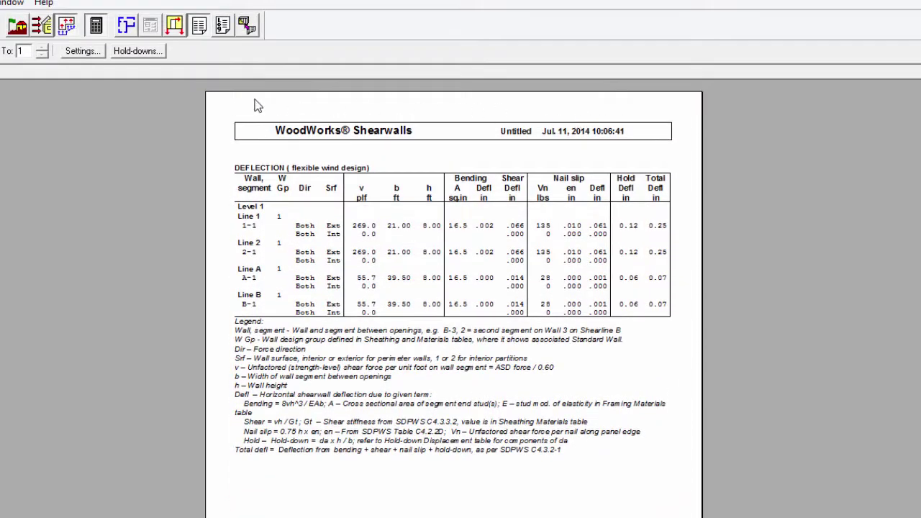
pyautogui.click(152, 51)
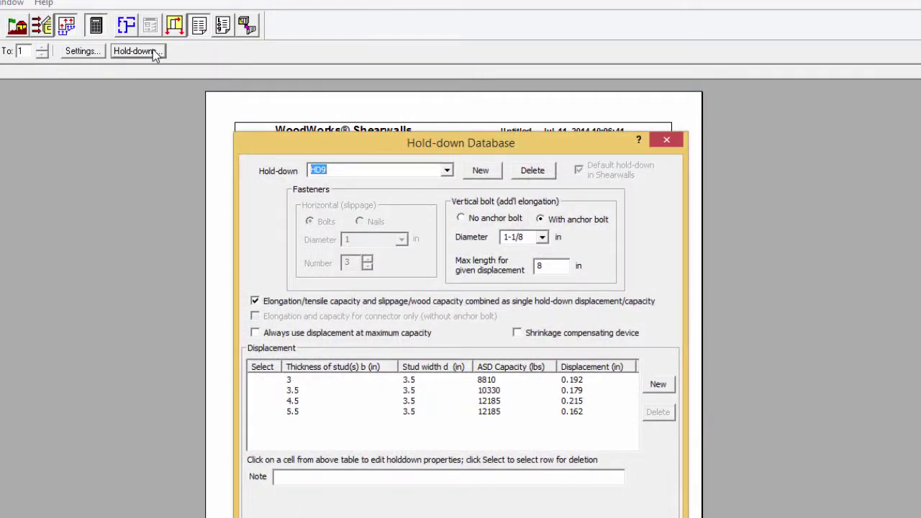
pyautogui.click(666, 140)
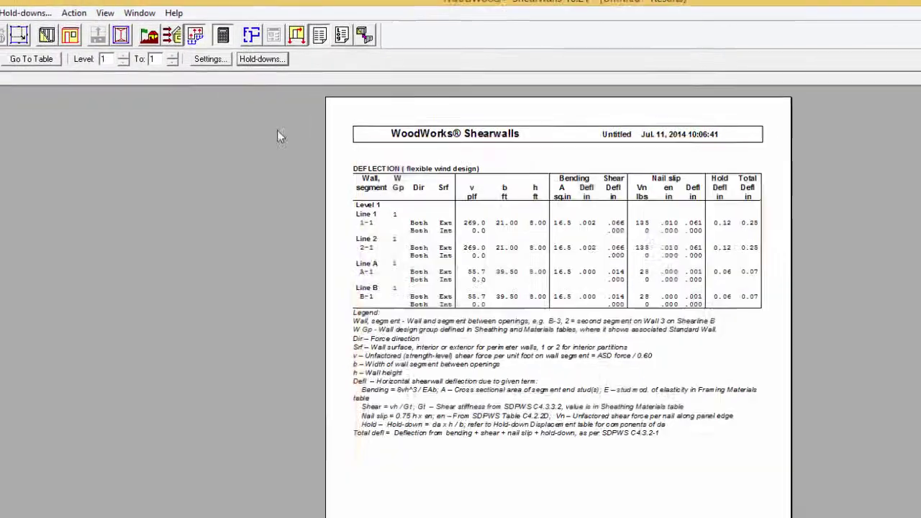
pyautogui.click(44, 16)
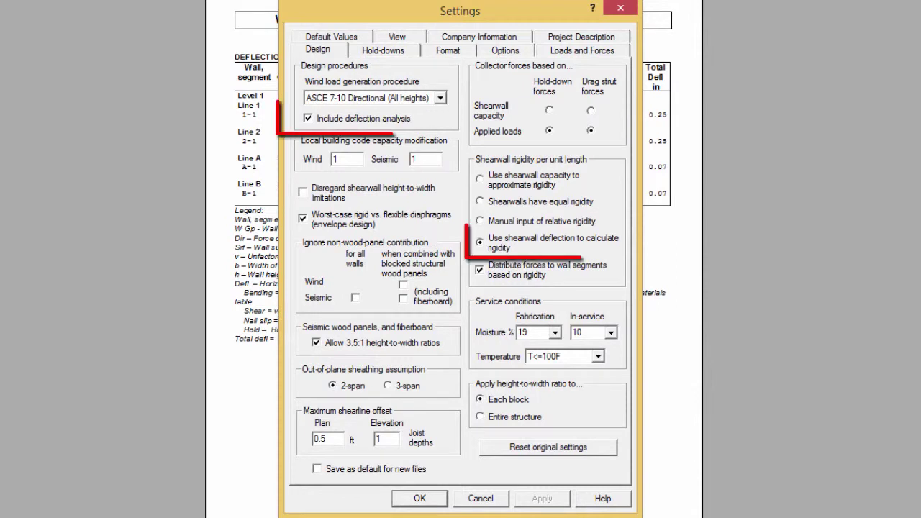
pyautogui.click(308, 119)
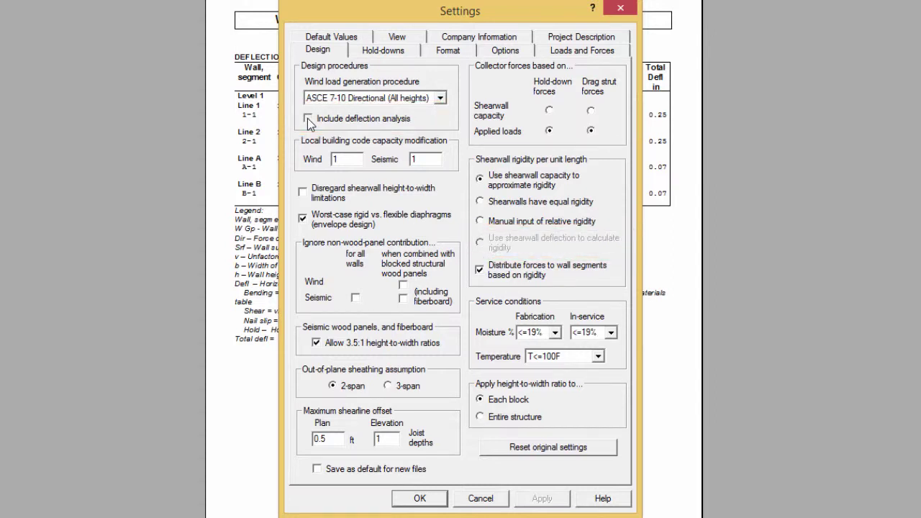
pyautogui.click(307, 118)
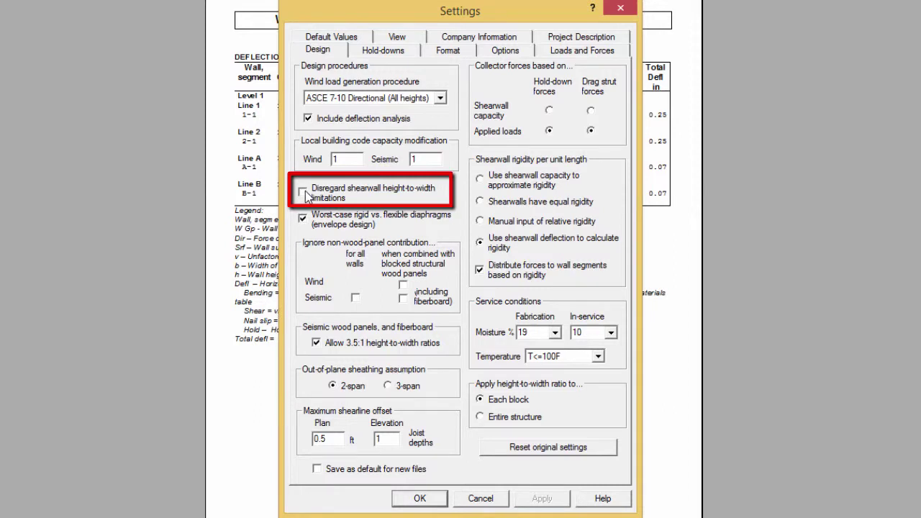
# Step: Toggle the shearwall height-to-width limitations off and back on, close Settings, and open the table list
pyautogui.click(303, 193)
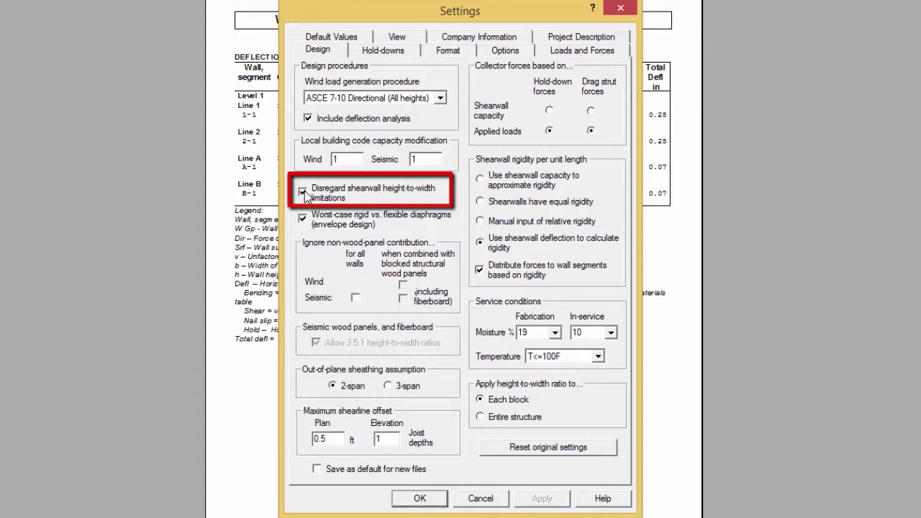
pyautogui.click(303, 193)
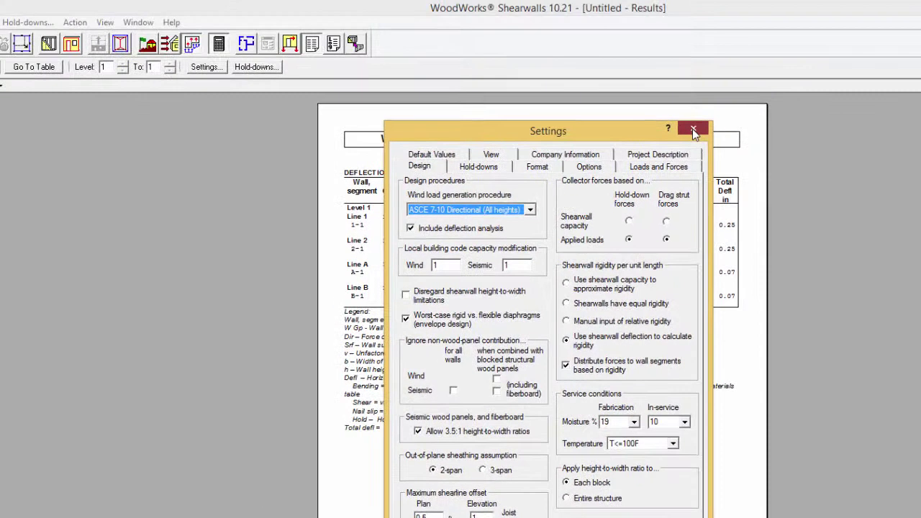
pyautogui.click(620, 8)
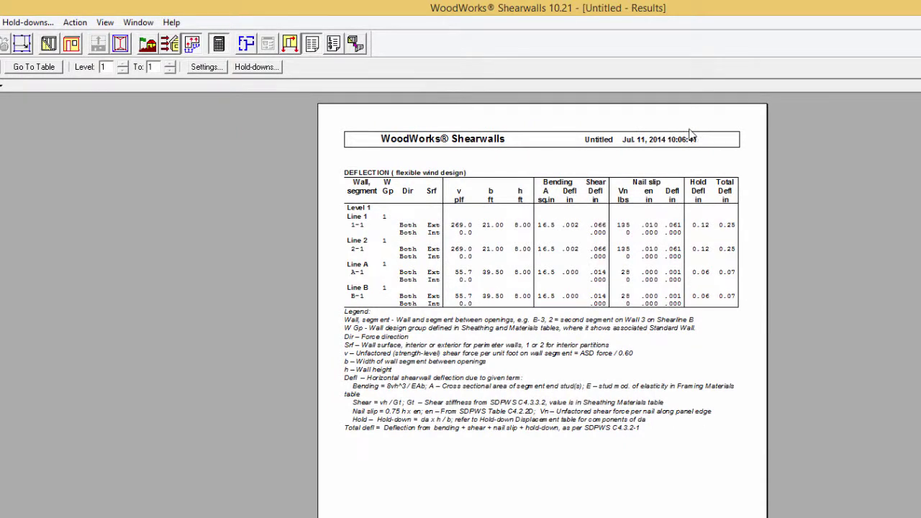
pyautogui.click(41, 69)
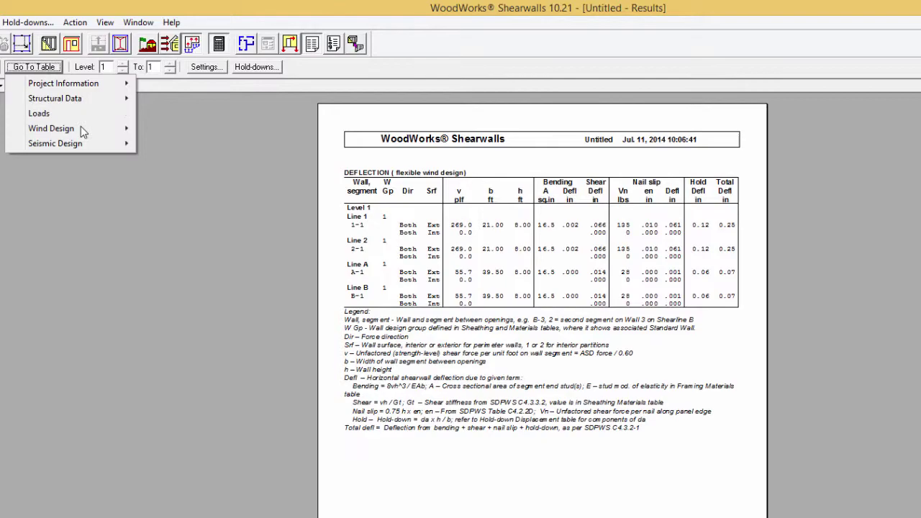
# Step: Show the Wind Design flexible-diaphragm Shear Results table
pyautogui.moveTo(83, 132)
pyautogui.moveTo(182, 134)
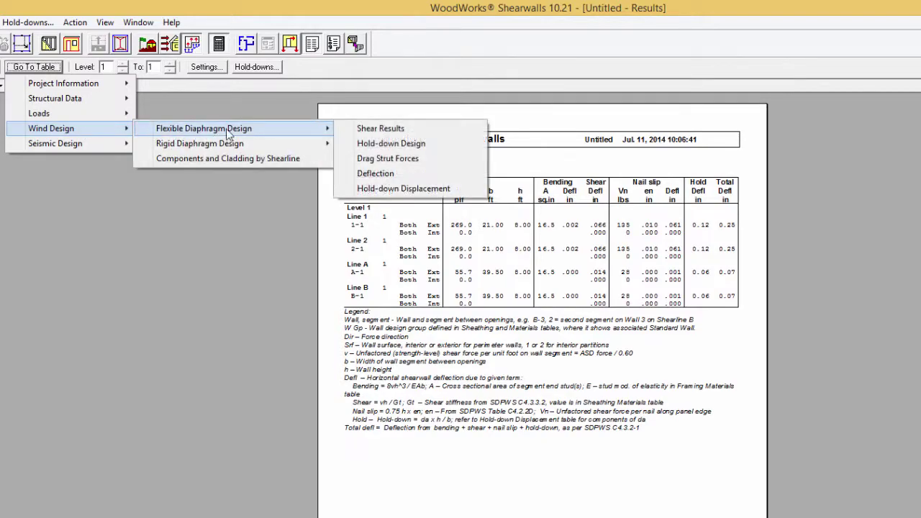
pyautogui.click(363, 129)
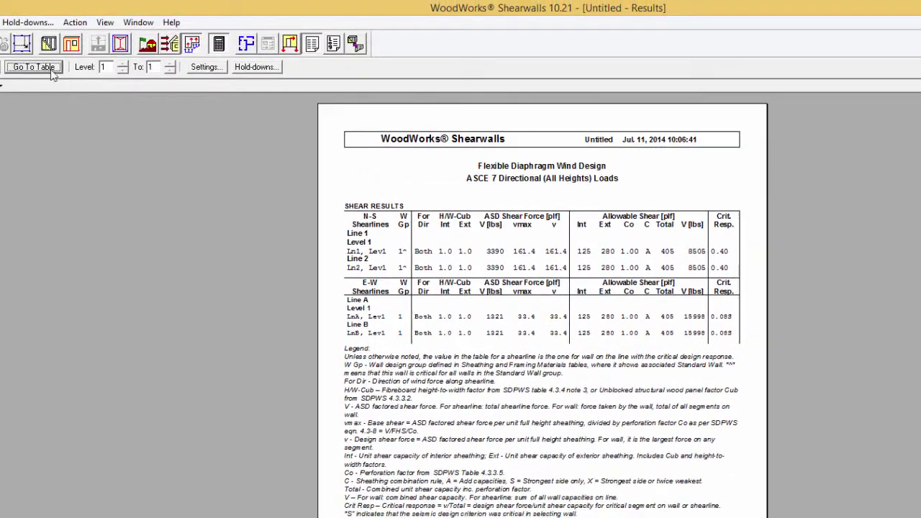
# Step: Show the Seismic Design flexible-diaphragm Shear Results table
pyautogui.click(51, 72)
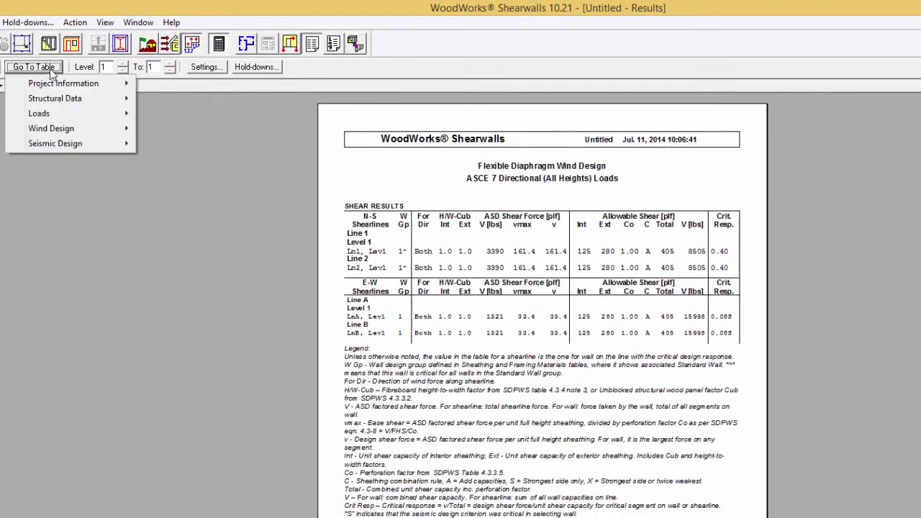
pyautogui.moveTo(102, 144)
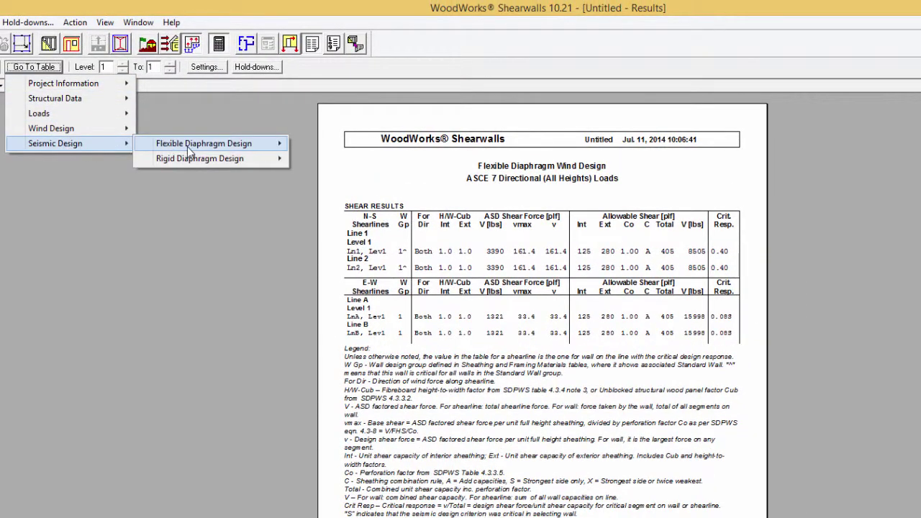
pyautogui.moveTo(191, 144)
pyautogui.click(328, 157)
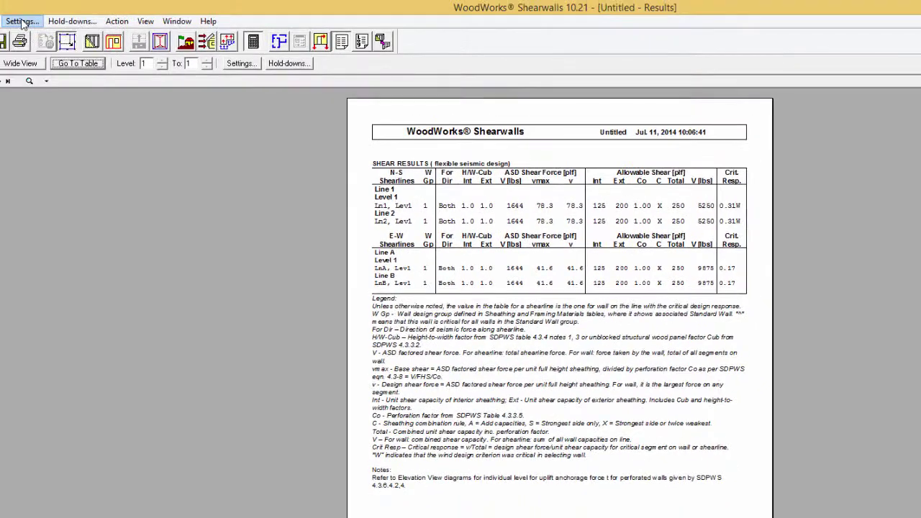
# Step: Open and close the design settings, then return to the Block 1 plan view
pyautogui.click(21, 21)
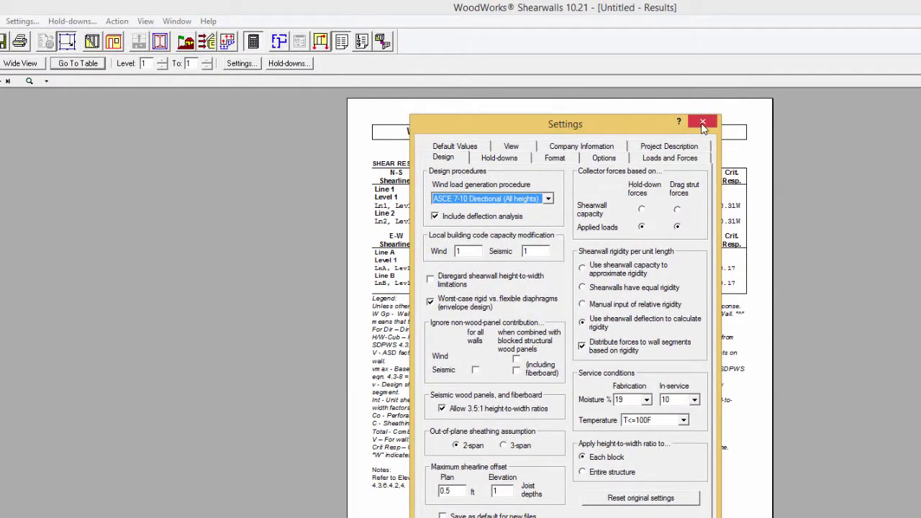
pyautogui.click(703, 124)
pyautogui.click(69, 41)
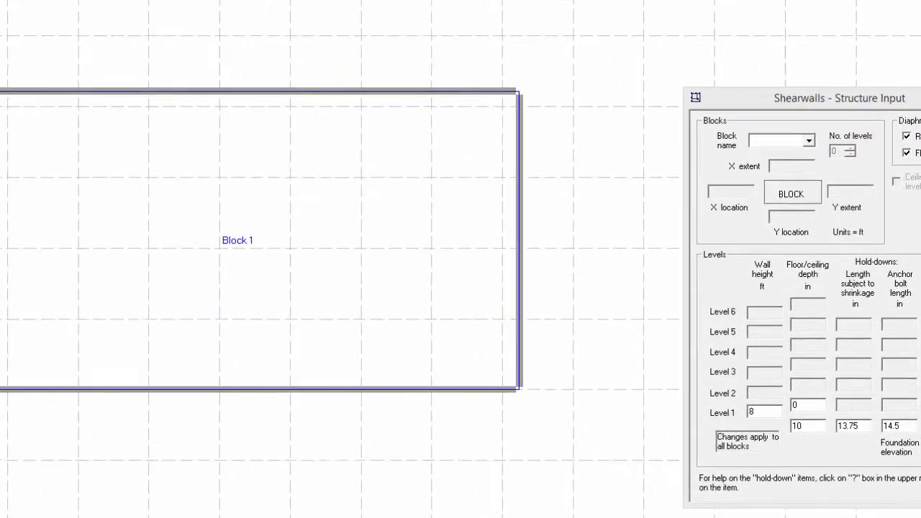
pyautogui.click(20, 20)
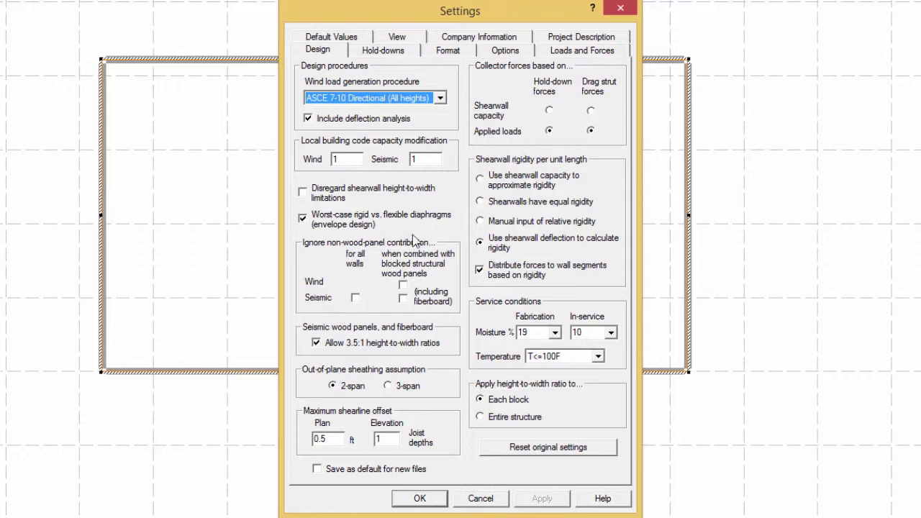
pyautogui.click(621, 9)
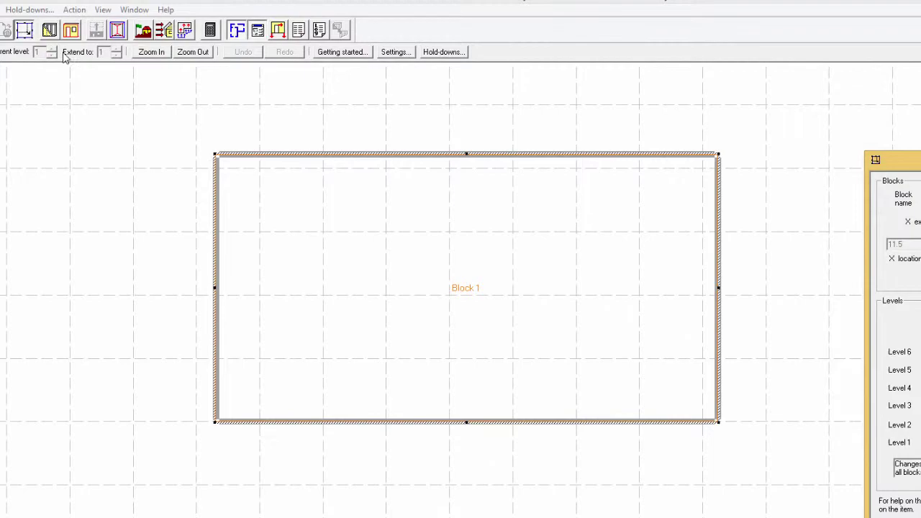
# Step: Select walls B-1 and A-1 in Wall Input and turn off Design in group
pyautogui.click(49, 31)
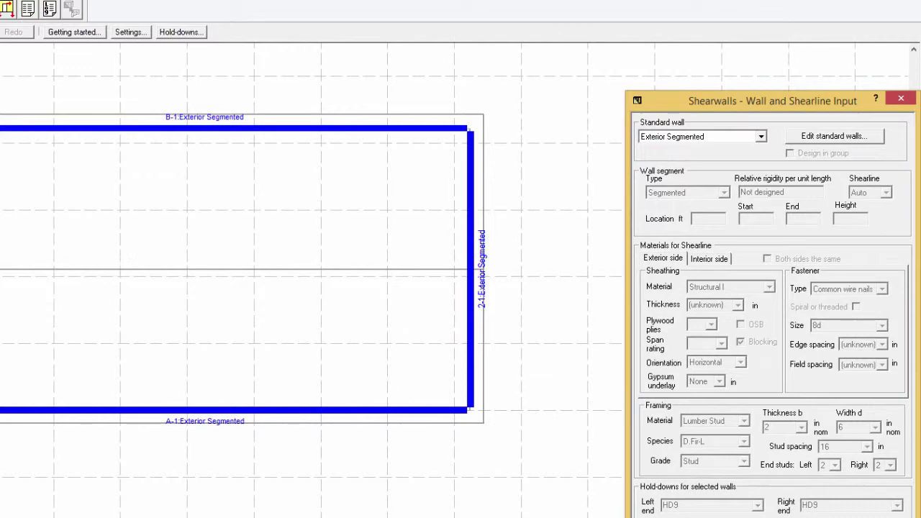
pyautogui.click(165, 131)
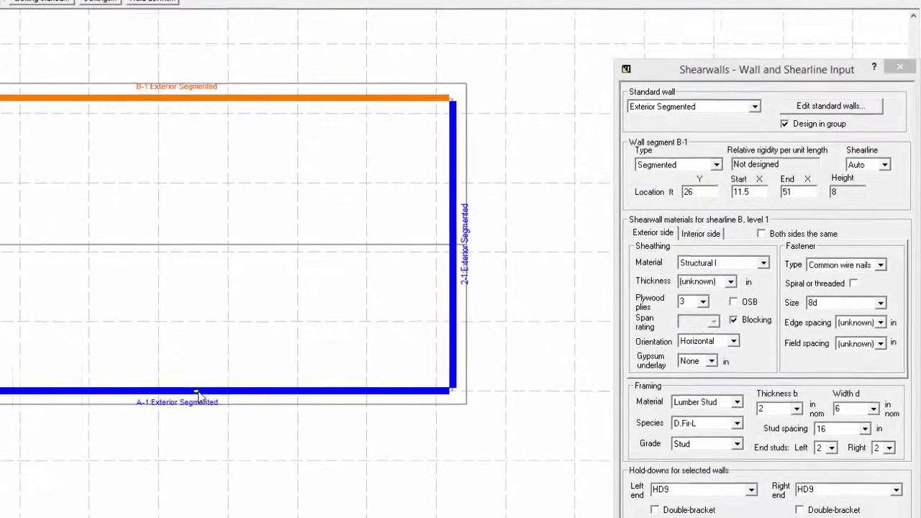
pyautogui.keyDown('ctrl'); pyautogui.click(226, 410); pyautogui.keyUp('ctrl')
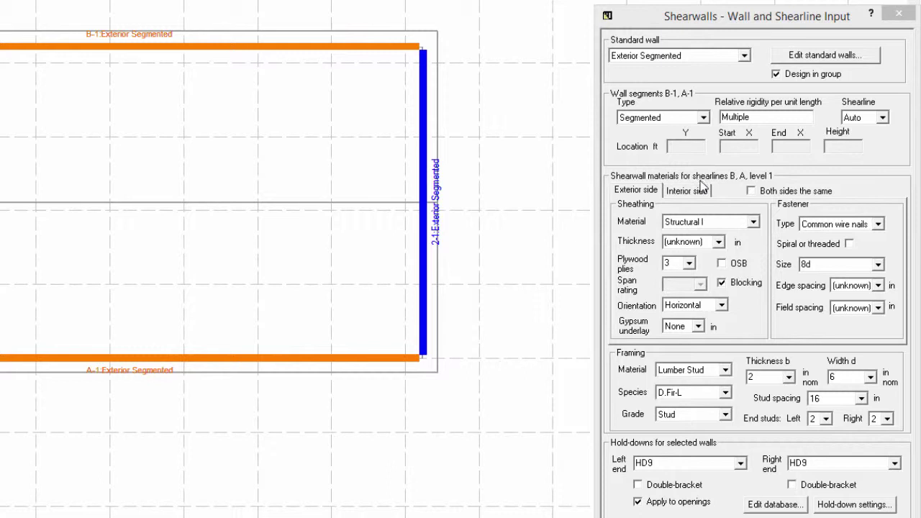
pyautogui.click(777, 74)
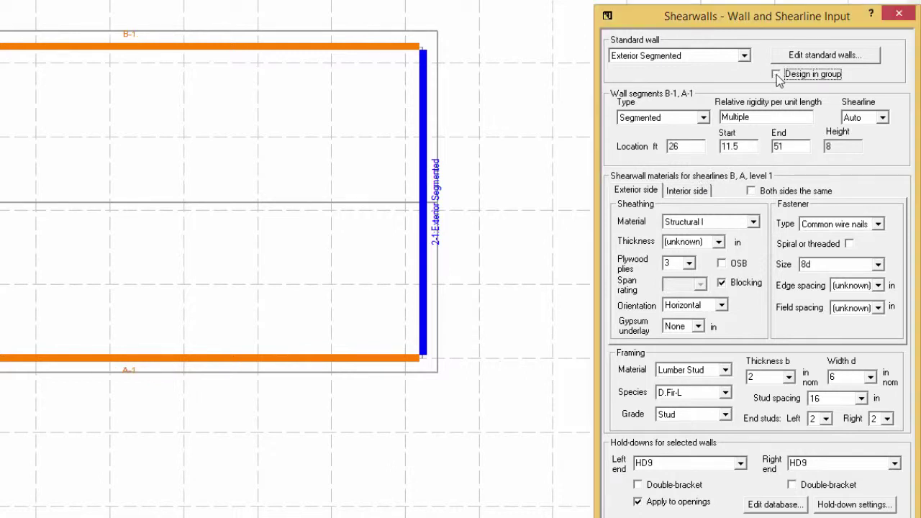
# Step: View the interior-side sheathing and fasteners, then select wall 2-1 alone
pyautogui.click(696, 194)
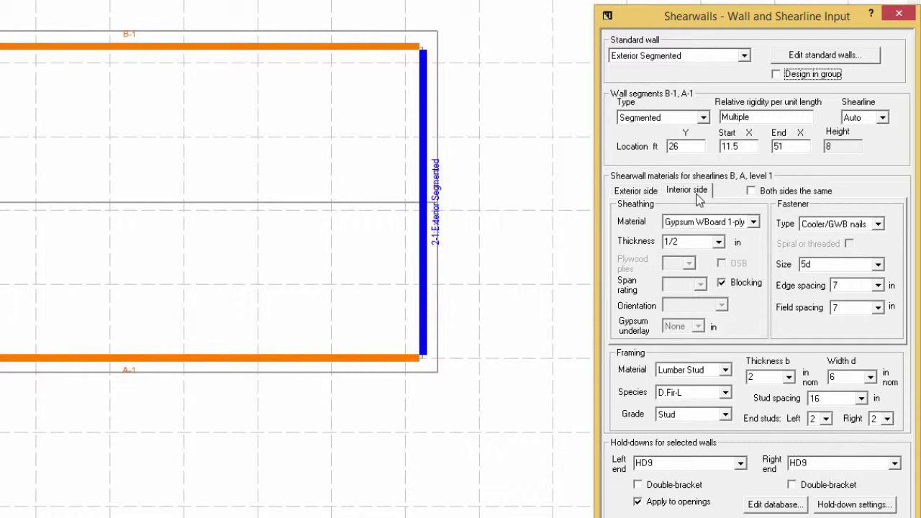
pyautogui.click(473, 196)
pyautogui.click(425, 200)
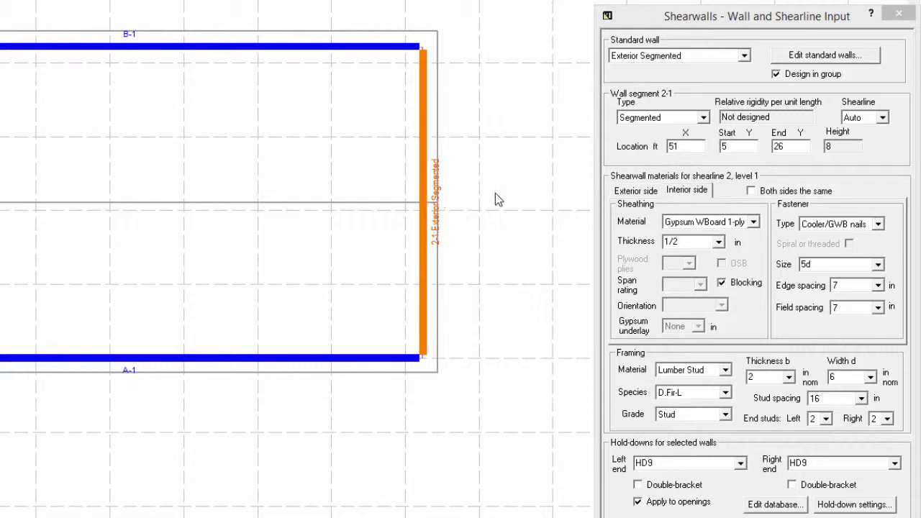
# Step: Set wall 2-1's interior sheathing material to None
pyautogui.click(755, 223)
pyautogui.scroll(3, 720, 245)
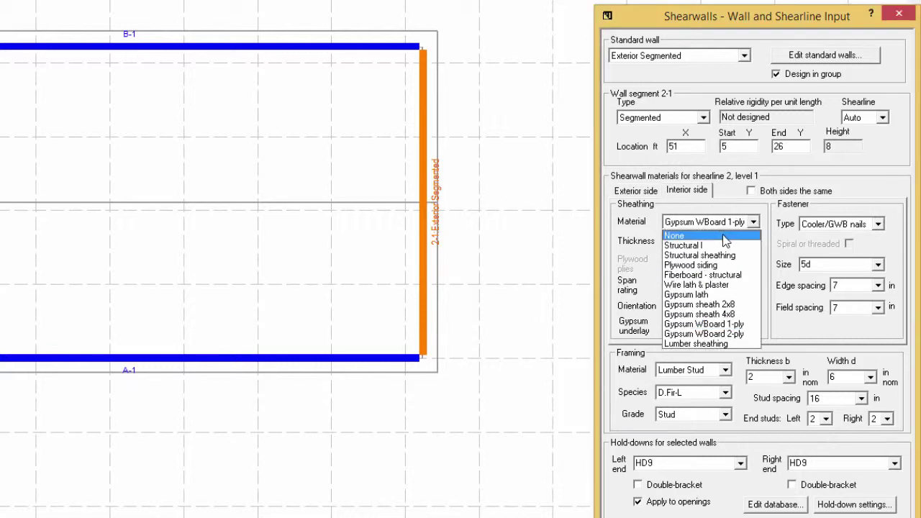
pyautogui.click(712, 237)
# Step: Select wall 1-1 to check its sheathing, confirm the dialog, and open the Generate Loads view
pyautogui.click(196, 223)
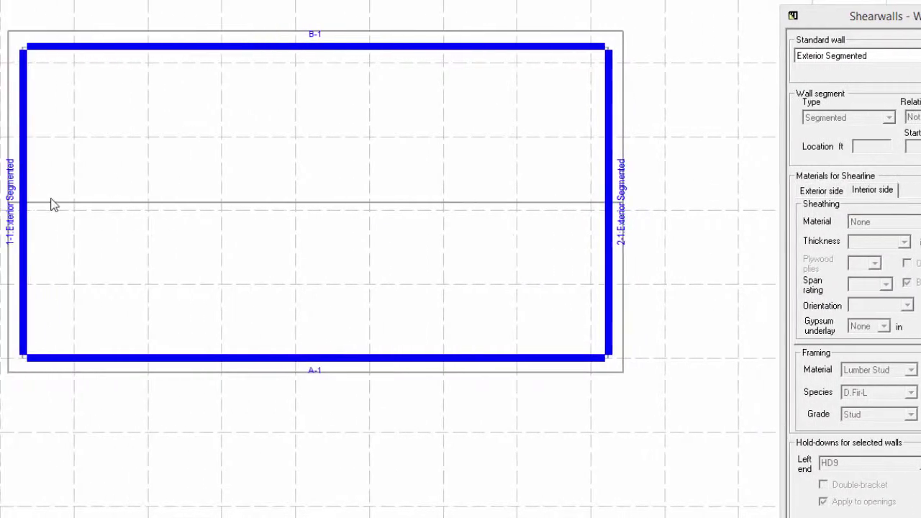
pyautogui.click(23, 191)
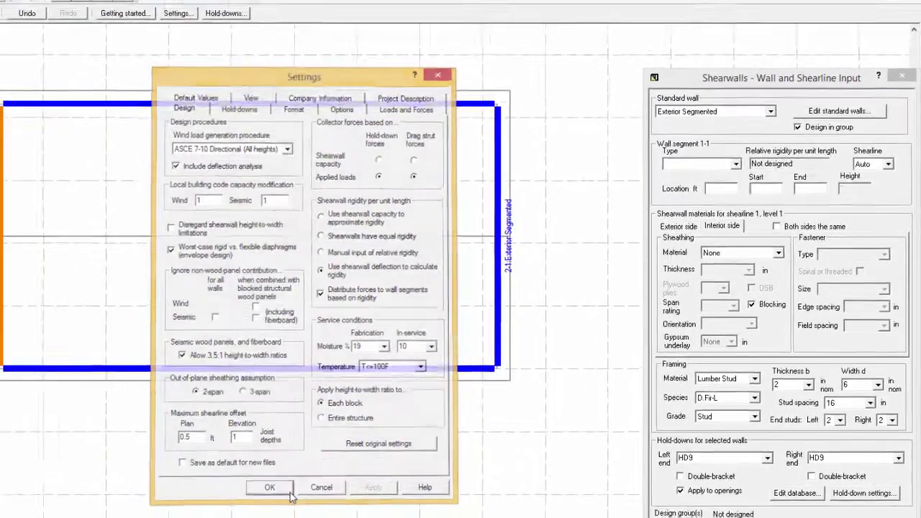
pyautogui.click(188, 502)
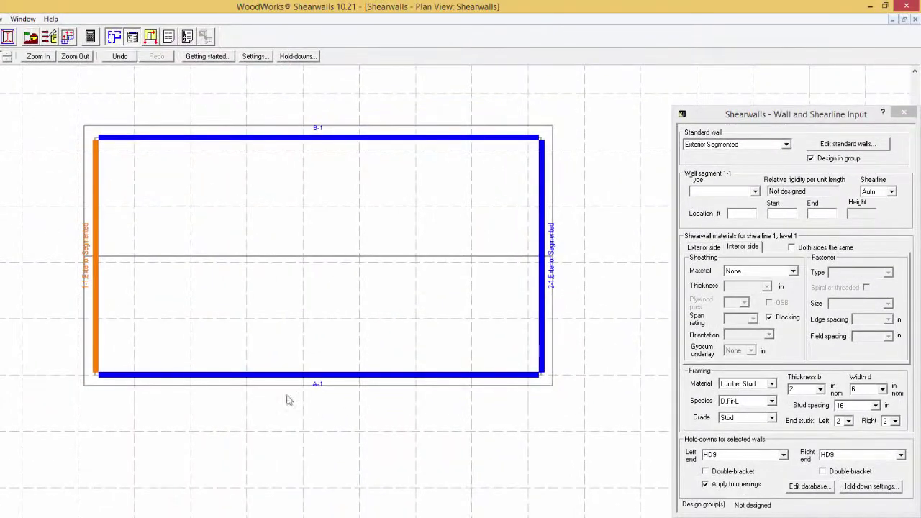
pyautogui.click(48, 38)
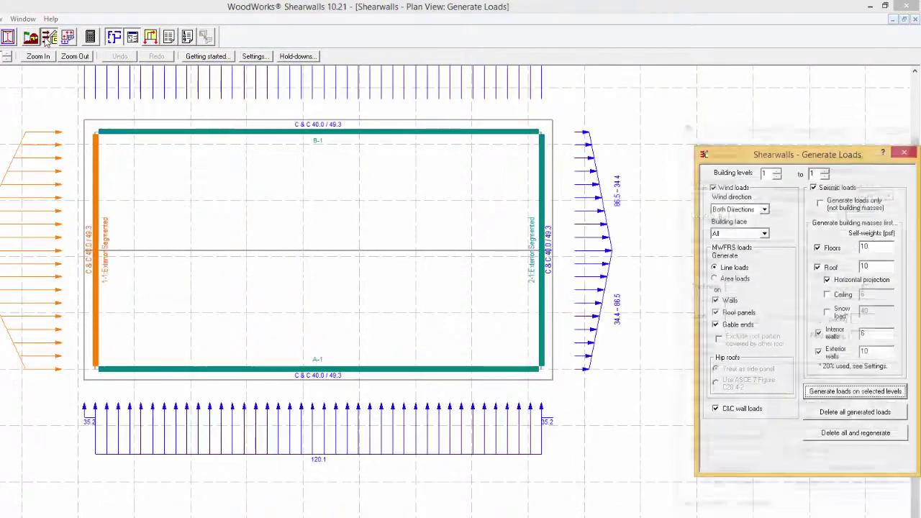
# Step: Regenerate all building loads, then compare bearing-wall and building-frame systems in Building Site and cancel
pyautogui.click(851, 435)
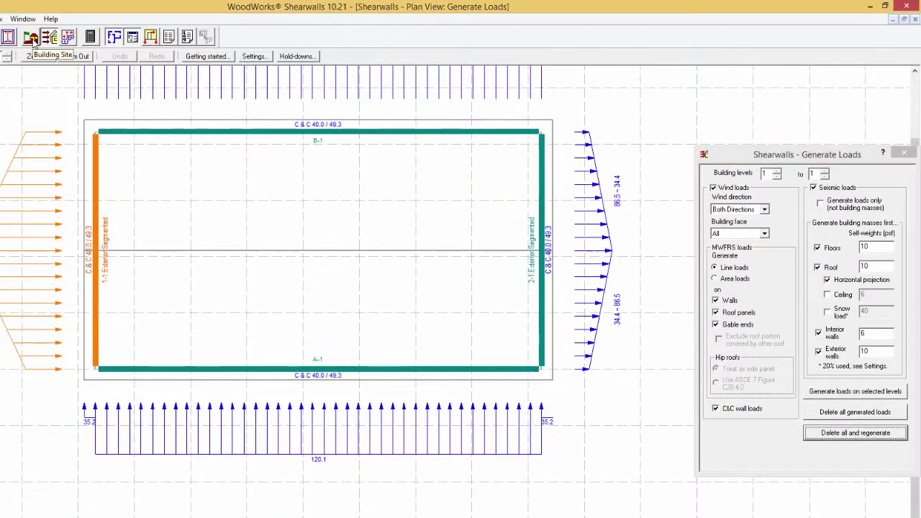
pyautogui.click(31, 38)
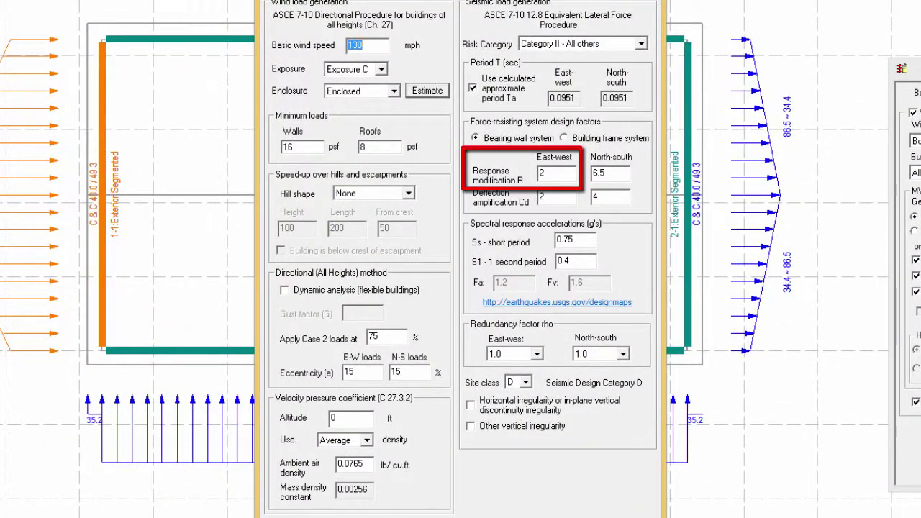
pyautogui.click(565, 139)
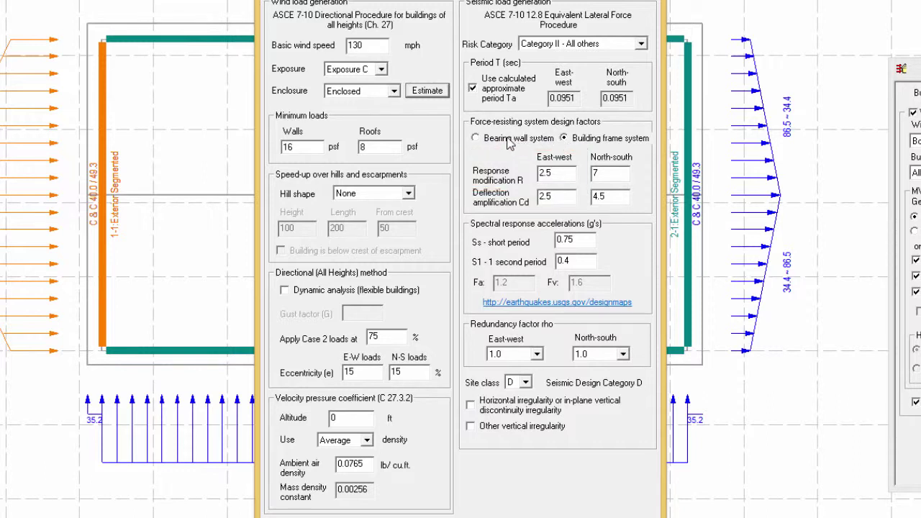
pyautogui.click(483, 141)
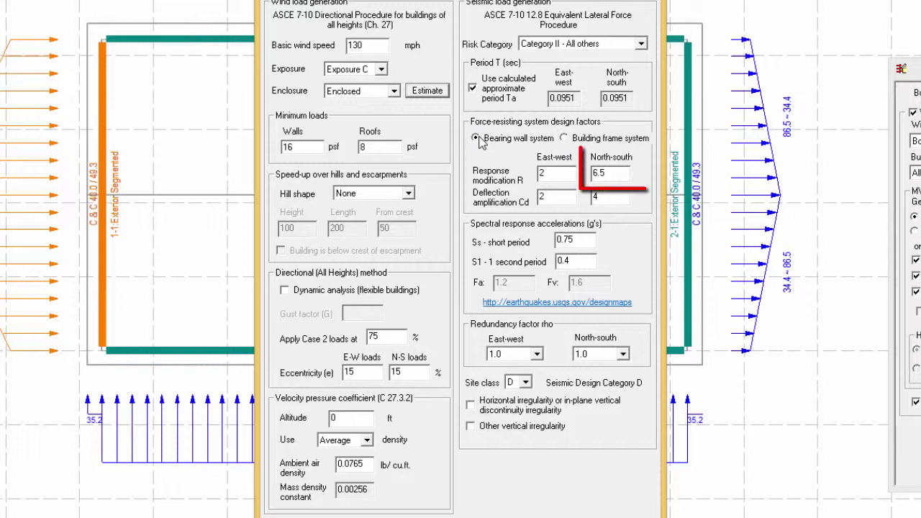
pyautogui.click(566, 139)
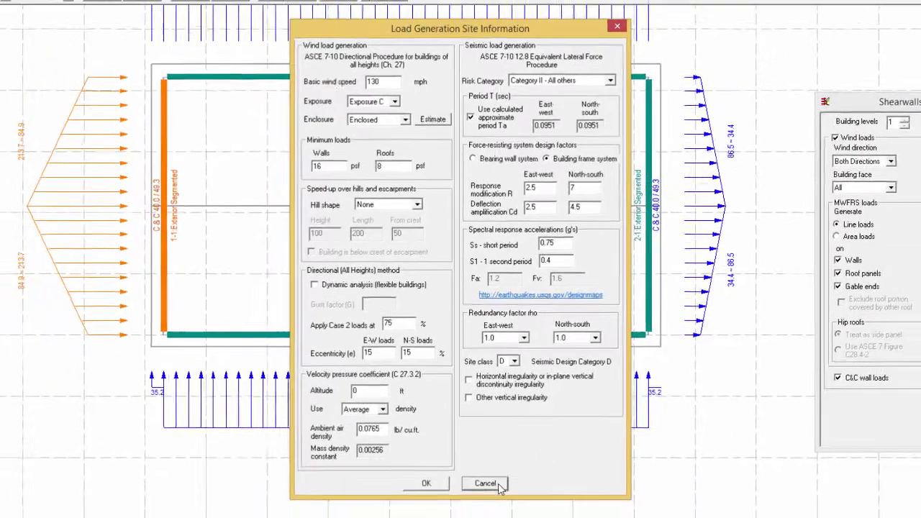
pyautogui.click(487, 477)
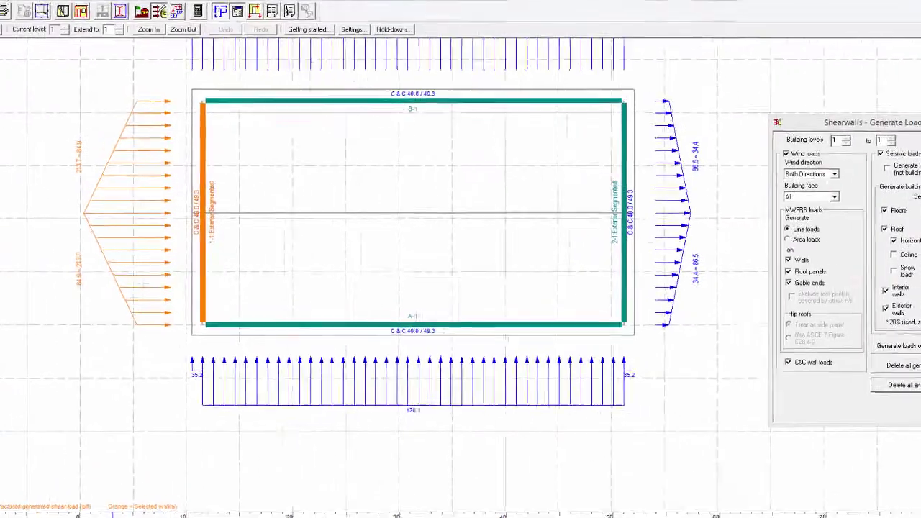
# Step: Check Seismic 'for all walls' under Ignore non-wood-panel contribution, then delete and regenerate all loads
pyautogui.click(56, 24)
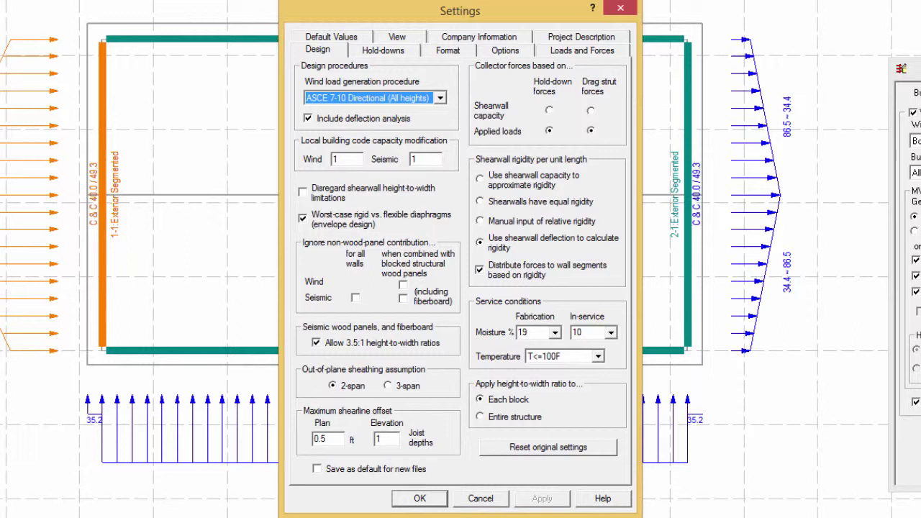
pyautogui.click(356, 298)
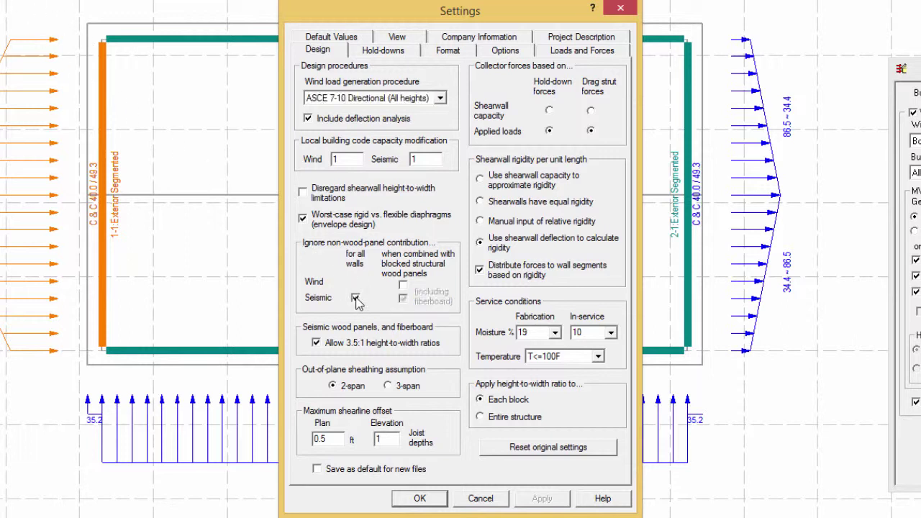
pyautogui.click(422, 504)
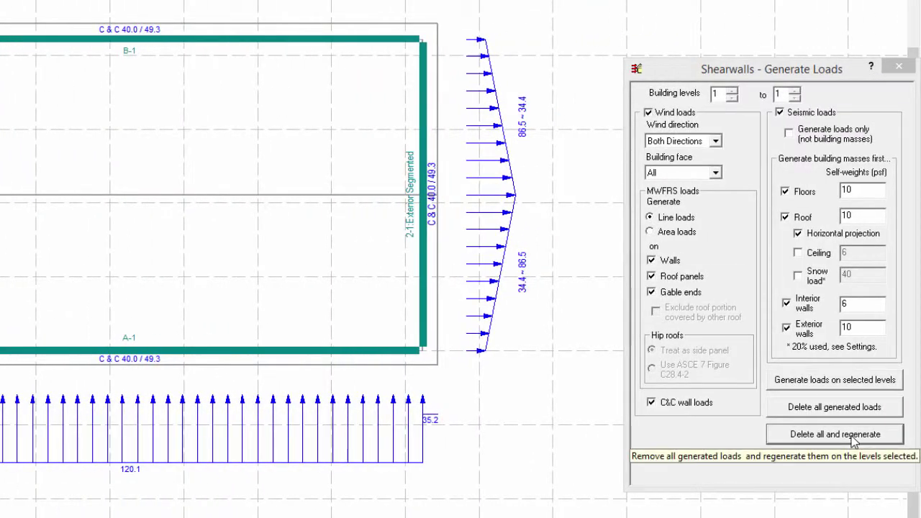
pyautogui.click(854, 441)
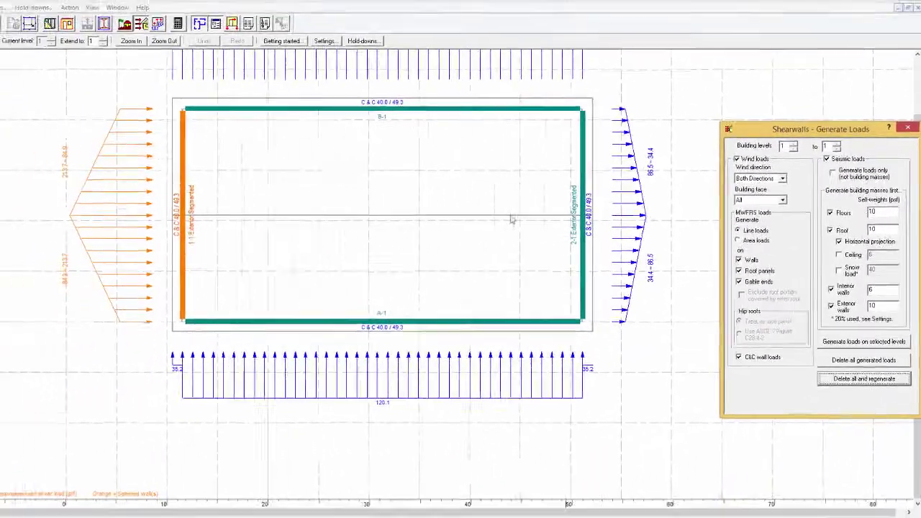
# Step: Try Building frame system in Site Information, cancel it, and reopen the design Settings
pyautogui.click(140, 27)
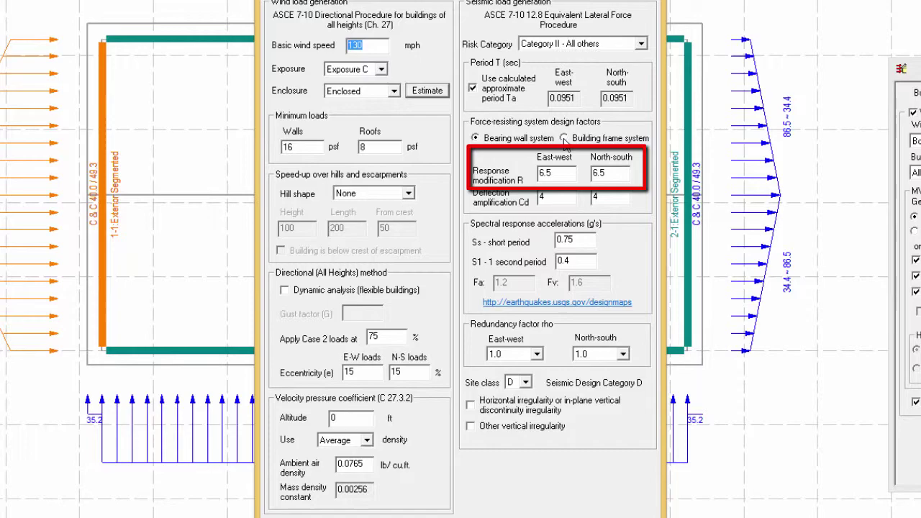
pyautogui.click(565, 139)
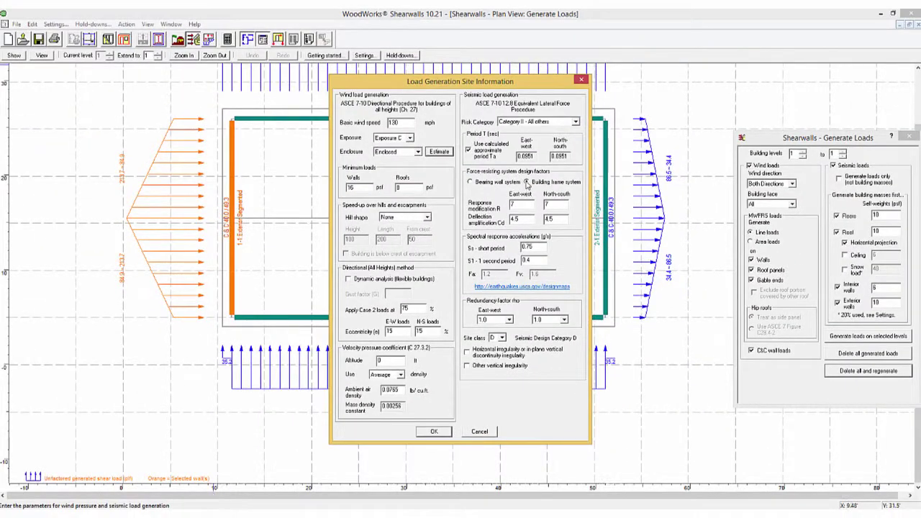
pyautogui.click(479, 431)
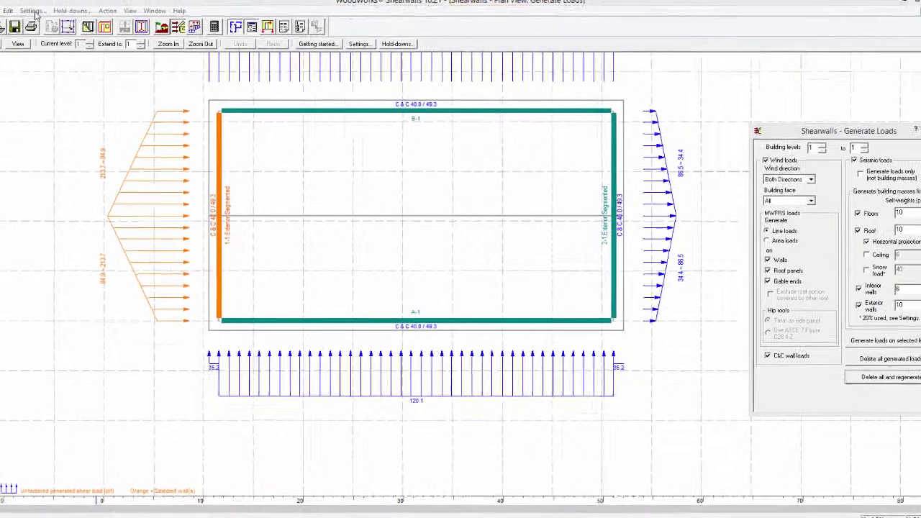
pyautogui.click(56, 24)
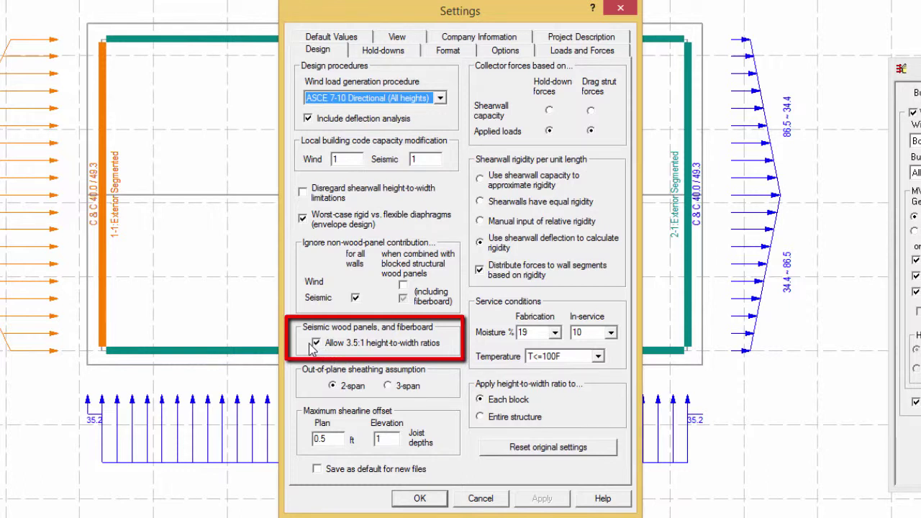
# Step: Toggle 'Allow 3.5:1 height-to-width ratios' off and back on, then accept the settings
pyautogui.click(316, 342)
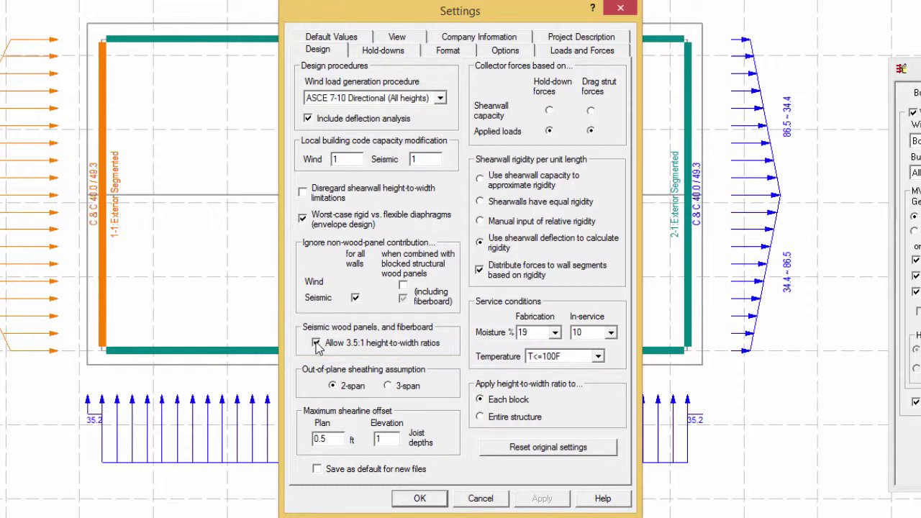
pyautogui.click(317, 343)
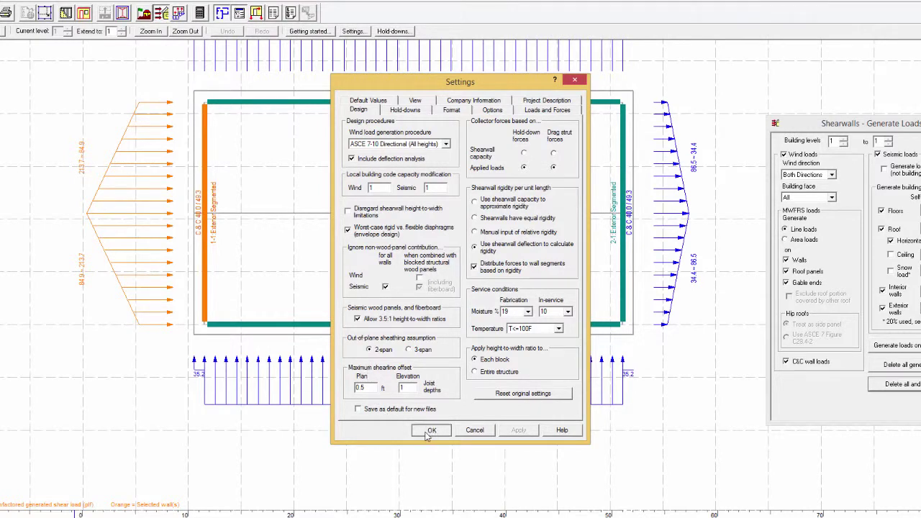
pyautogui.click(431, 433)
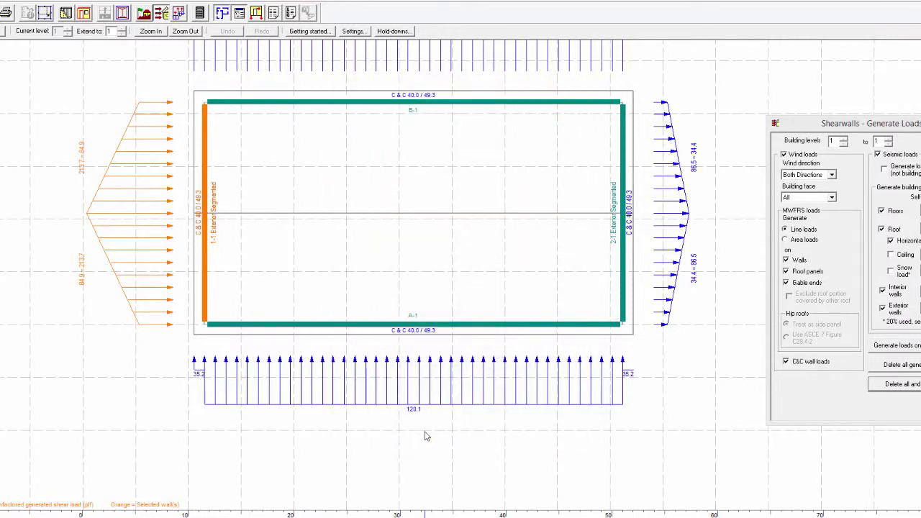
# Step: Regenerate loads, run the design, and show Components and Cladding by Shearline (49.3 psf vs 72.1)
pyautogui.click(905, 386)
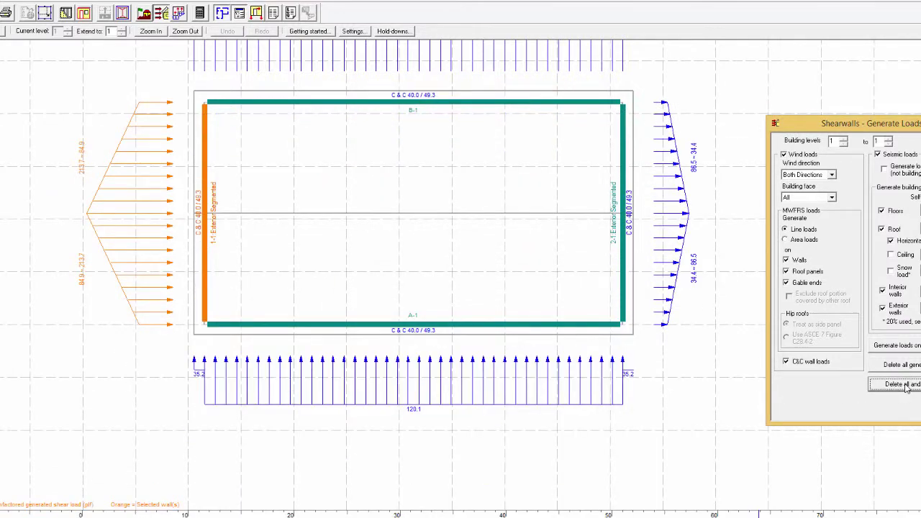
pyautogui.click(201, 13)
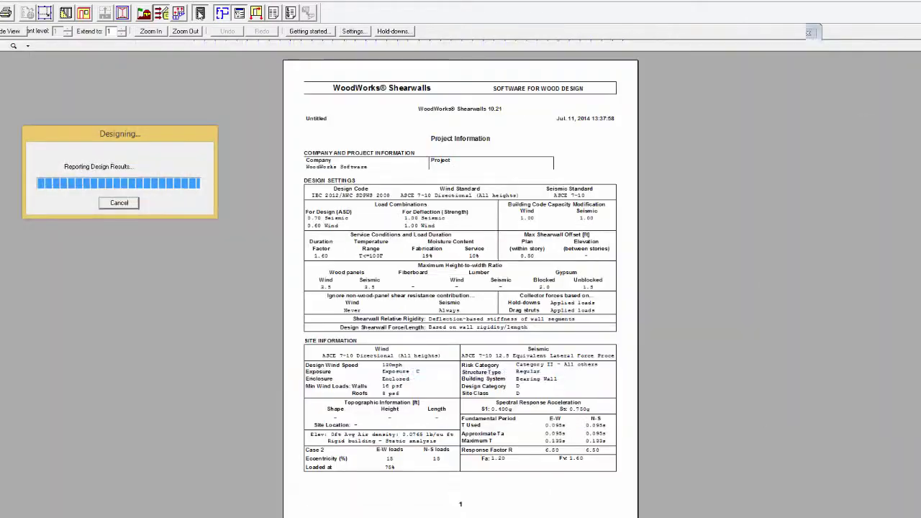
pyautogui.click(54, 31)
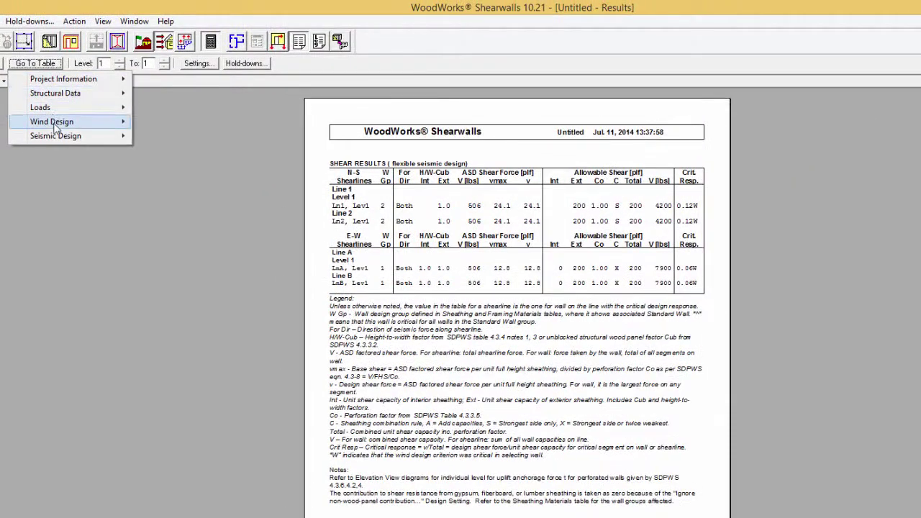
pyautogui.moveTo(56, 127)
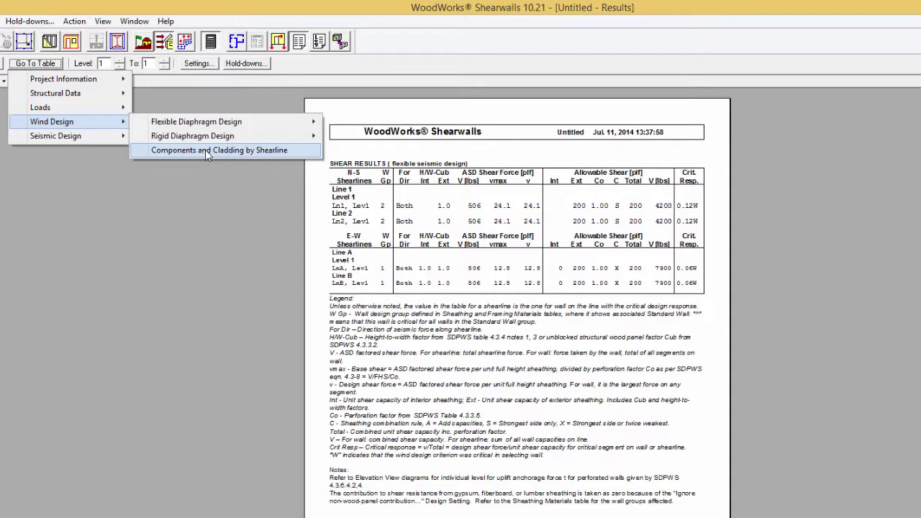
pyautogui.click(205, 149)
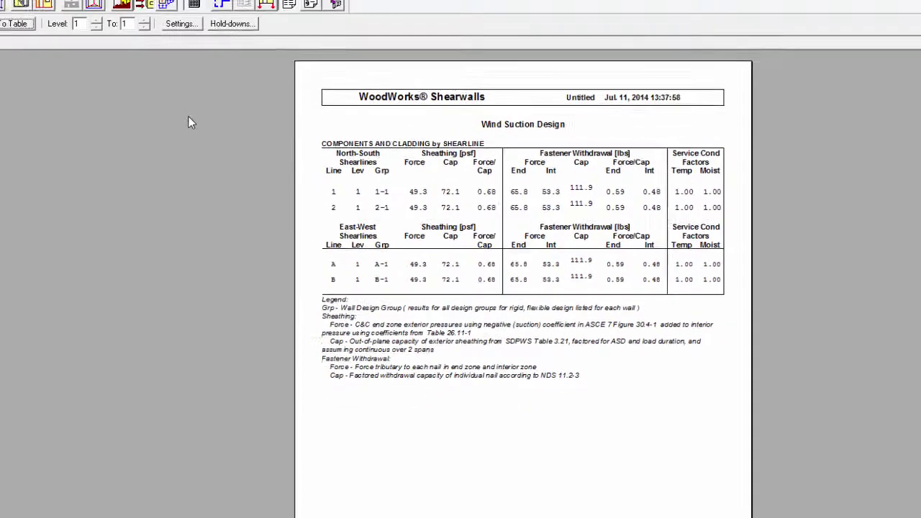
# Step: Switch the out-of-plane sheathing assumption to 3-span, regenerate loads and redesign for 90.1 psf capacity
pyautogui.click(31, 8)
pyautogui.click(50, 23)
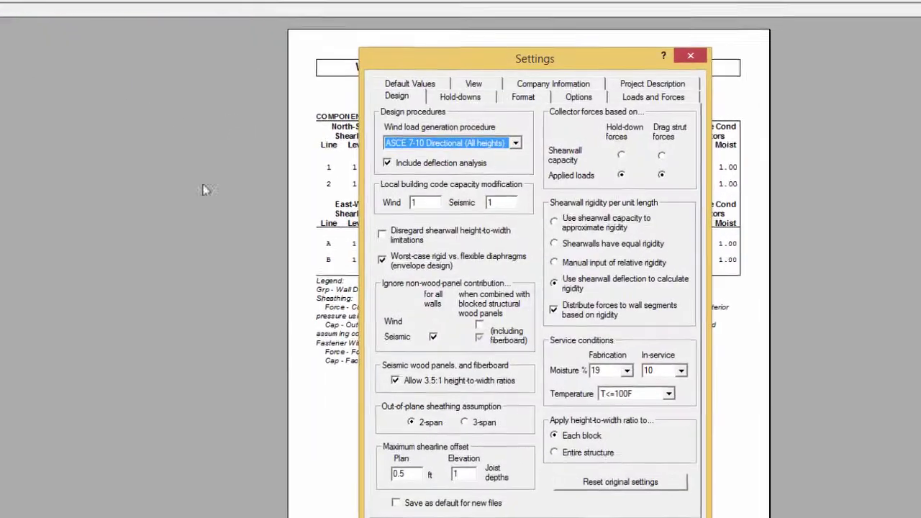
pyautogui.click(463, 426)
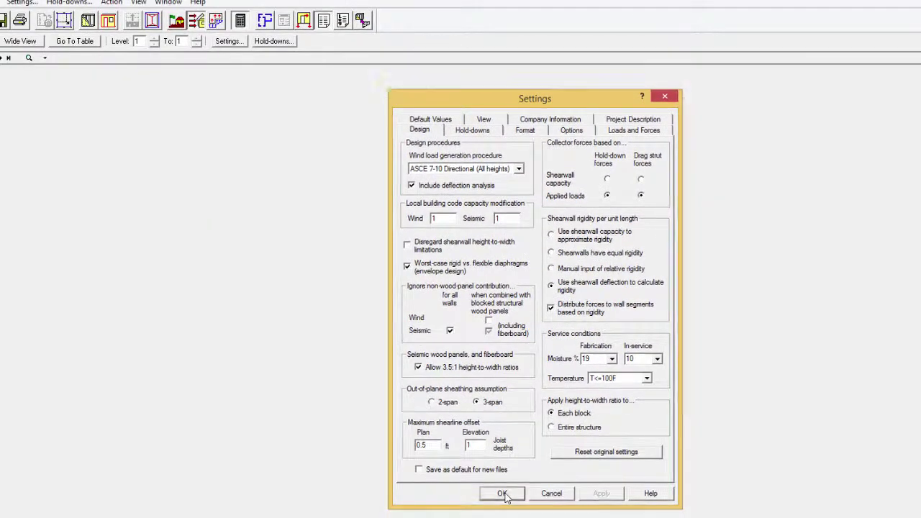
pyautogui.click(502, 495)
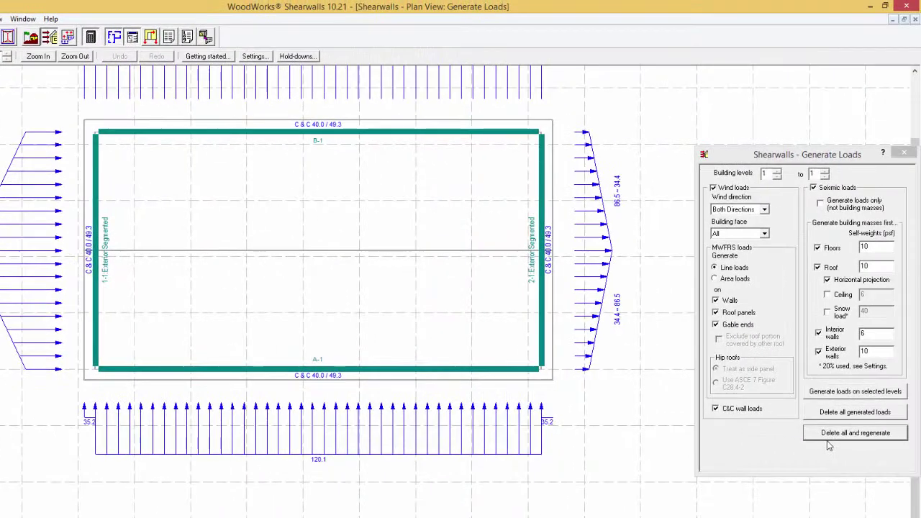
pyautogui.click(829, 435)
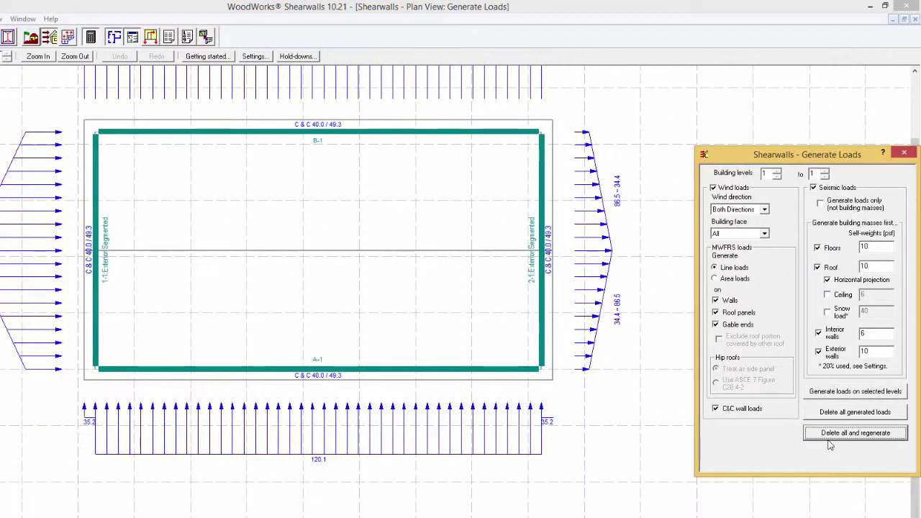
pyautogui.click(92, 37)
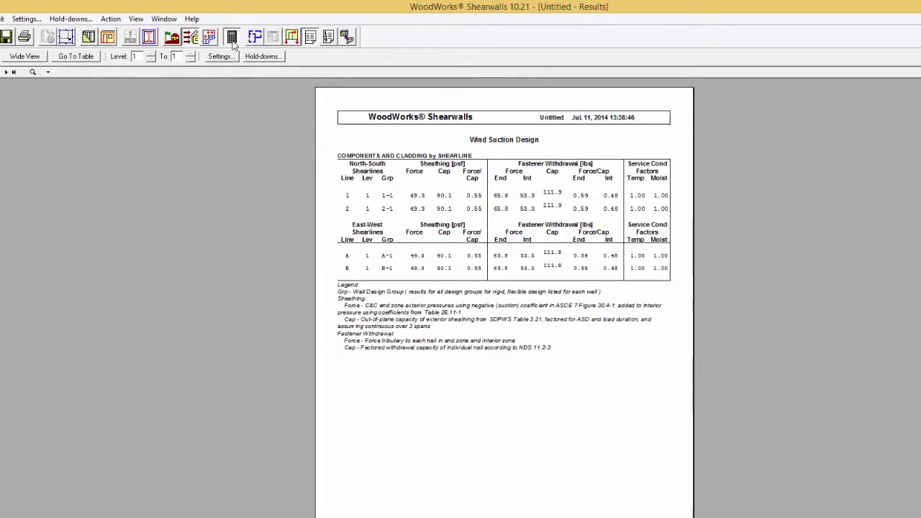
# Step: In Design settings, select Shearwall capacity for hold-down and drag strut collector forces
pyautogui.click(27, 19)
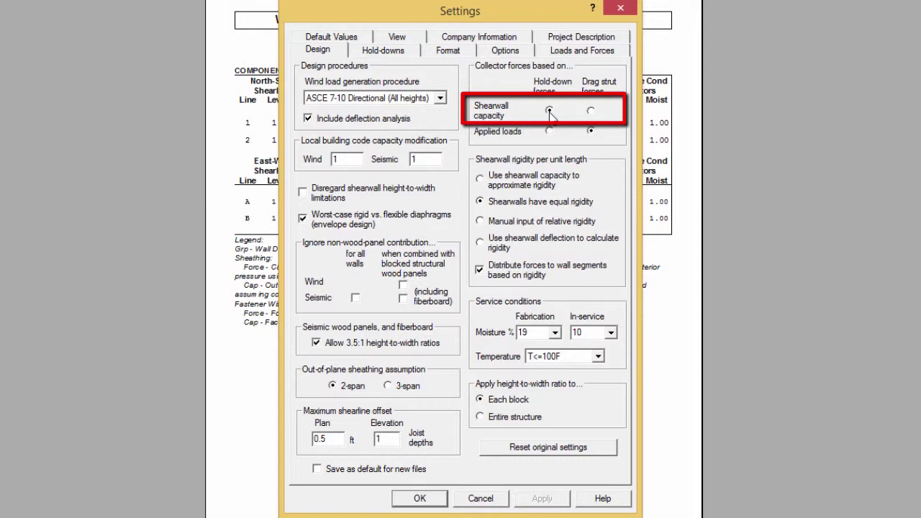
pyautogui.click(590, 111)
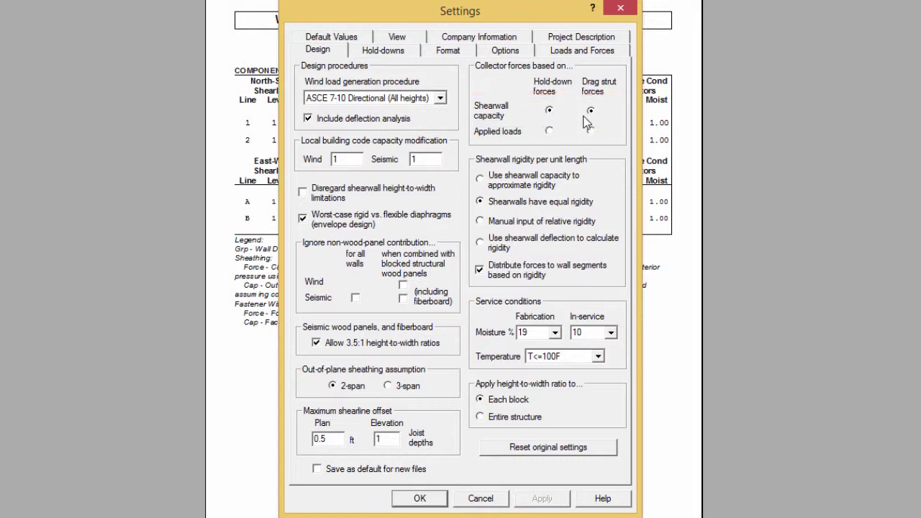
# Step: Set hold-down forces back to Applied loads and choose 'Manual input of relative rigidity'
pyautogui.click(549, 131)
pyautogui.click(480, 202)
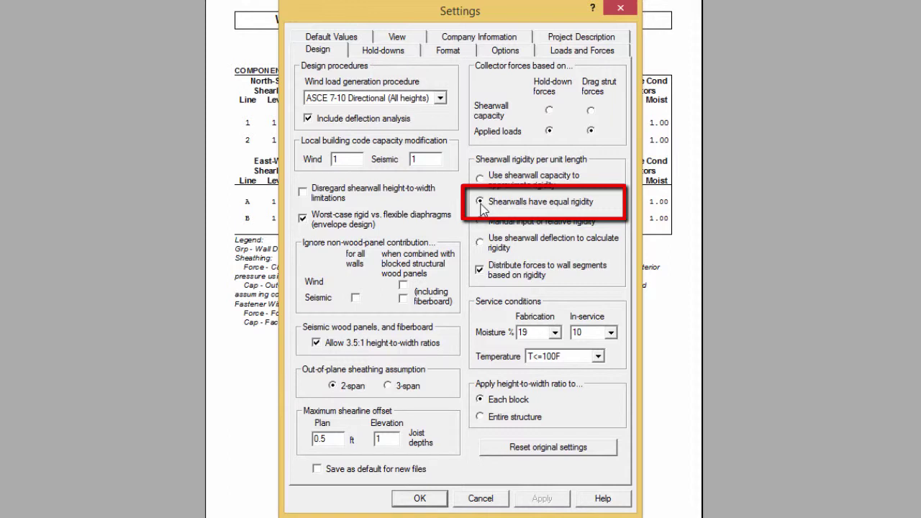
pyautogui.click(480, 222)
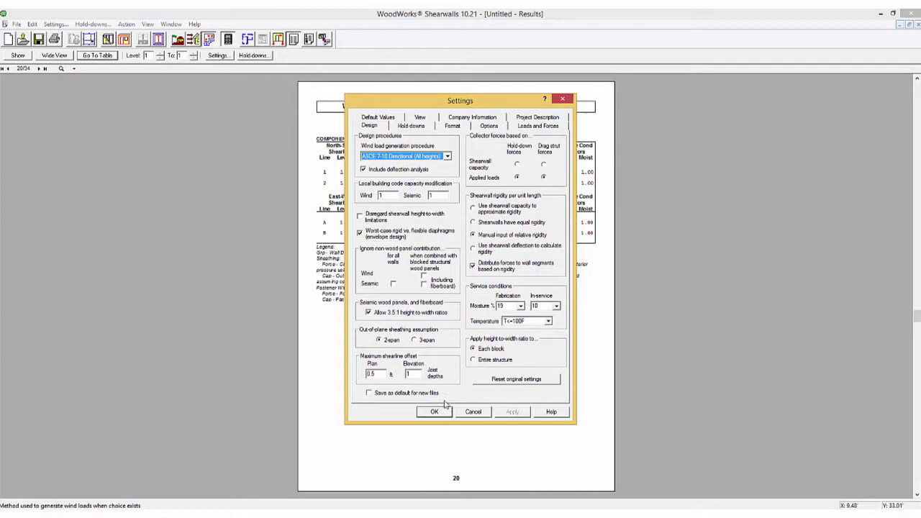
# Step: Accept the rigidity setting, select wall 2-1 to check its relative rigidity, and reopen Settings
pyautogui.click(434, 412)
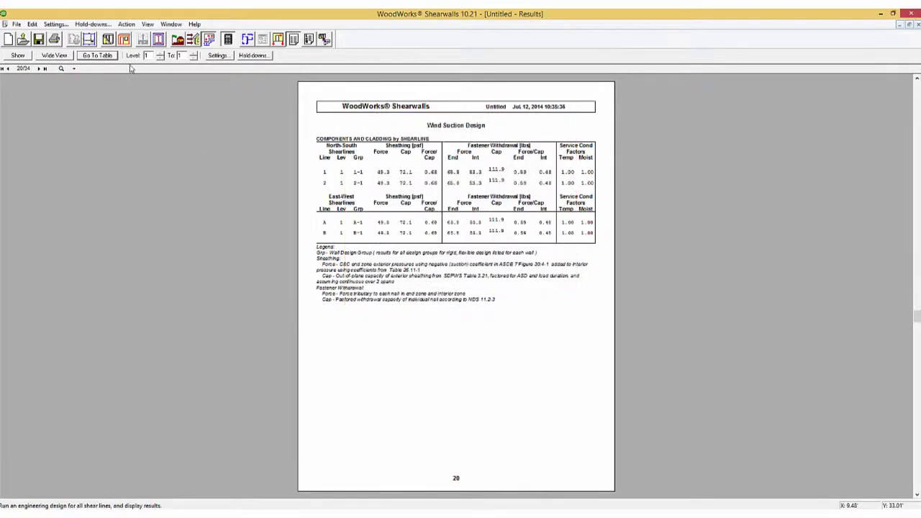
pyautogui.click(109, 40)
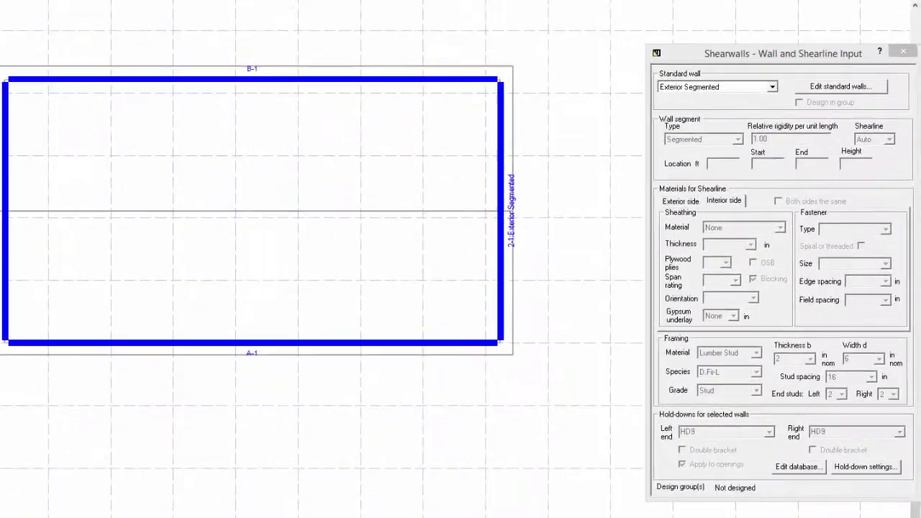
pyautogui.click(422, 129)
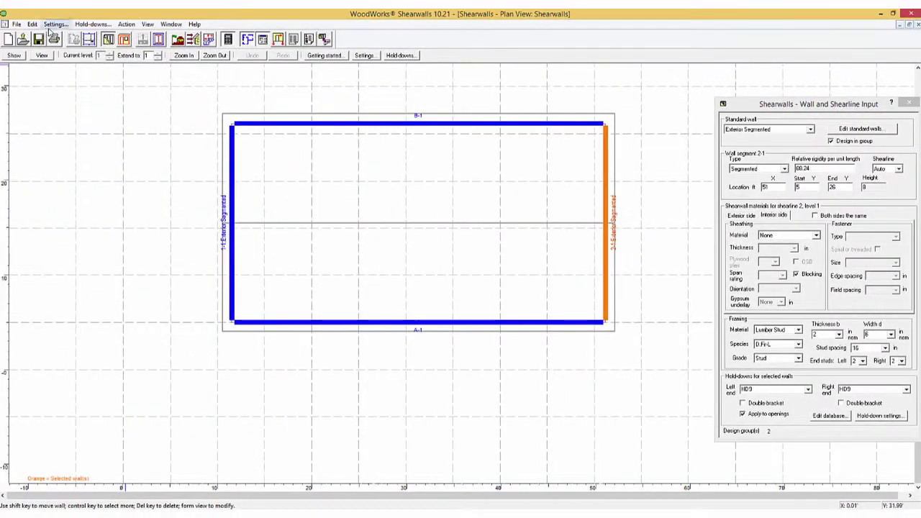
pyautogui.click(52, 25)
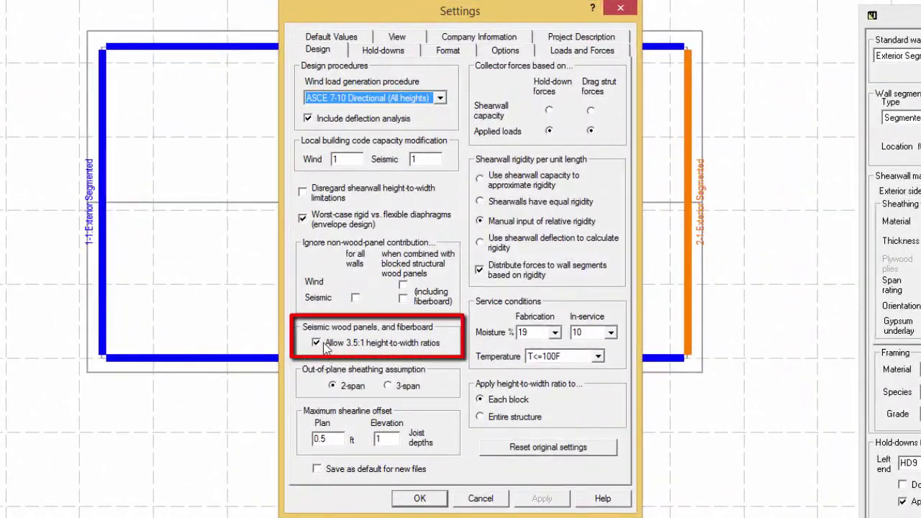
pyautogui.click(322, 345)
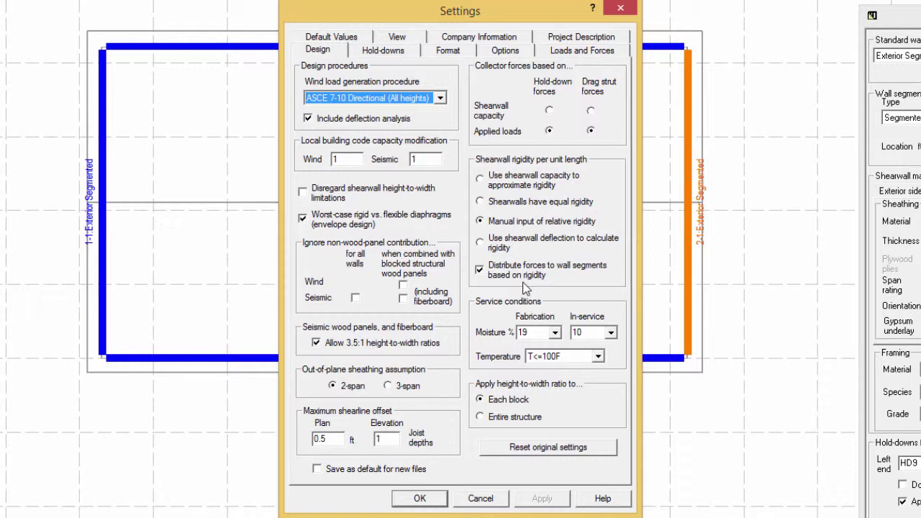
pyautogui.click(598, 357)
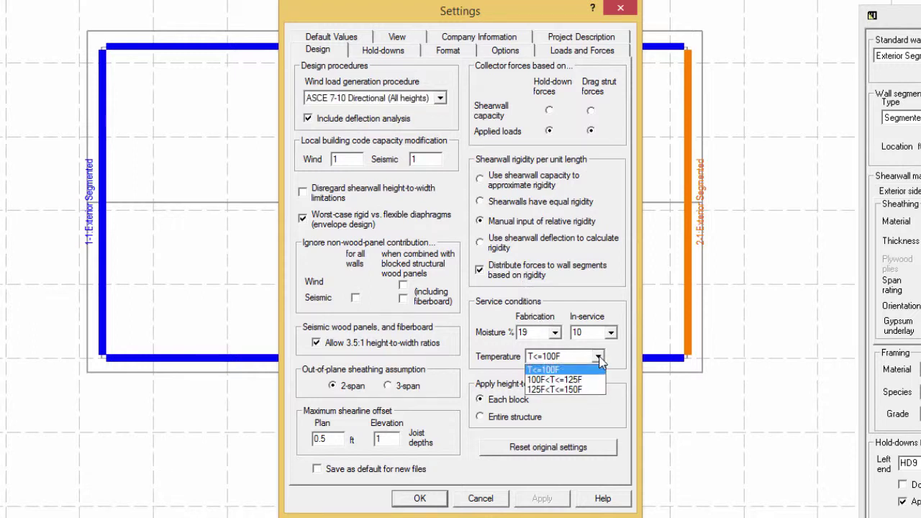
pyautogui.click(601, 360)
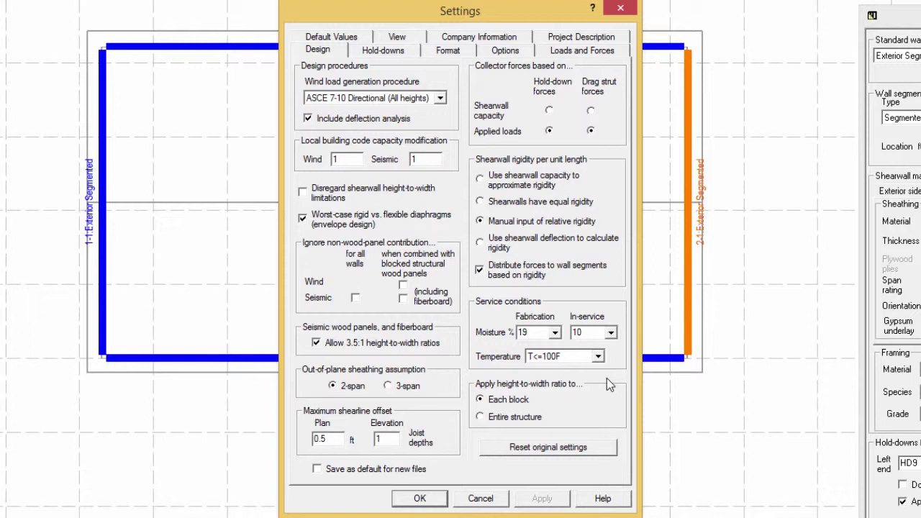
pyautogui.click(481, 418)
pyautogui.click(481, 401)
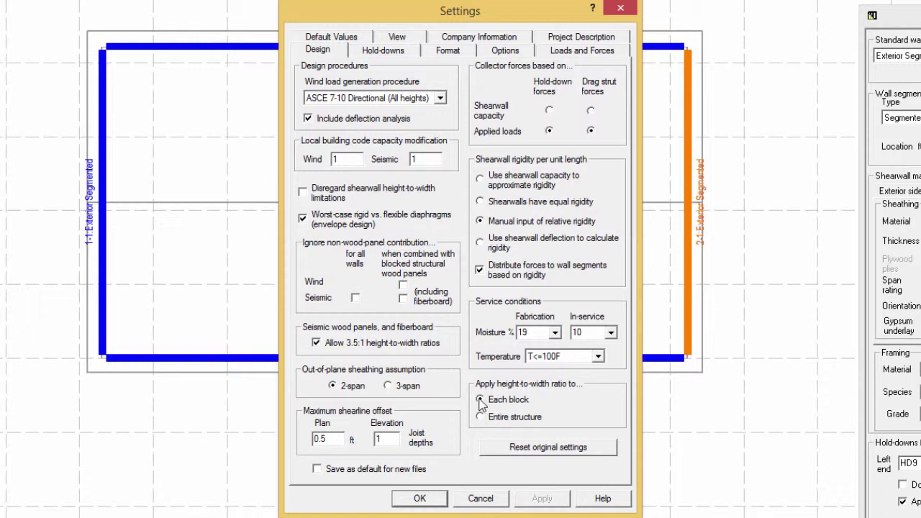